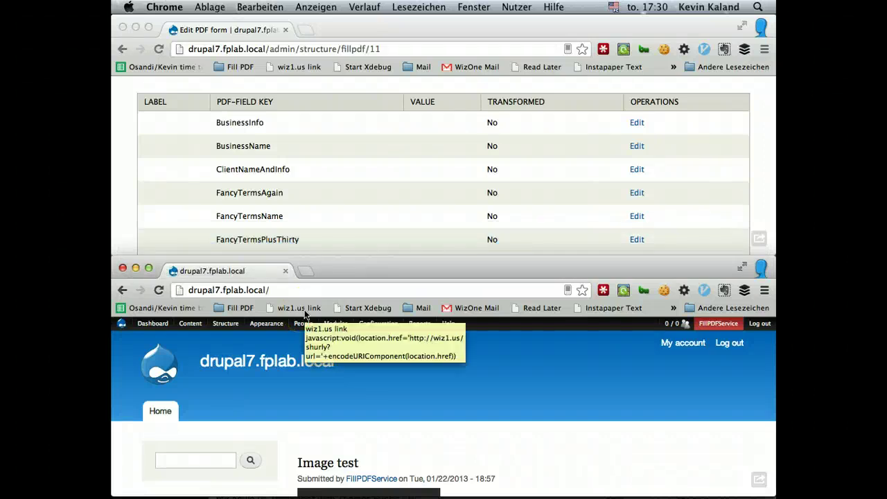
# - Go to Structure > Content types and start adding a new content type
pyautogui.click(545, 395)
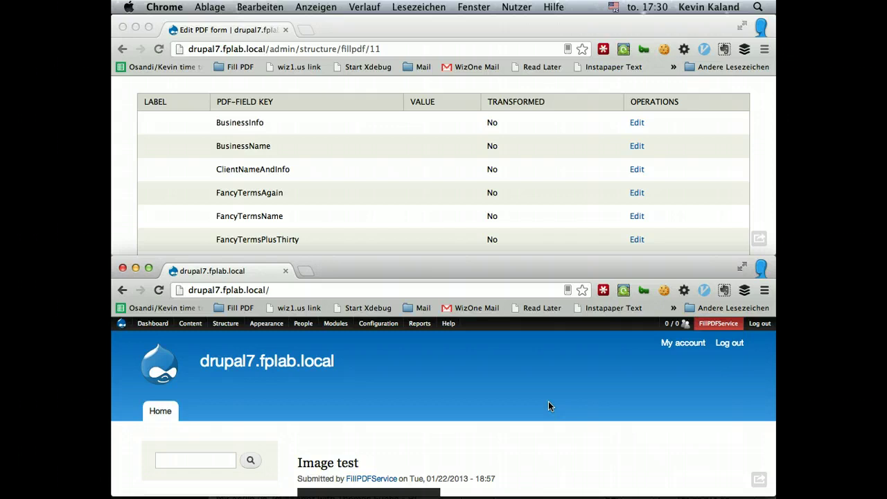
pyautogui.click(479, 388)
pyautogui.scroll(-2, 417, 360)
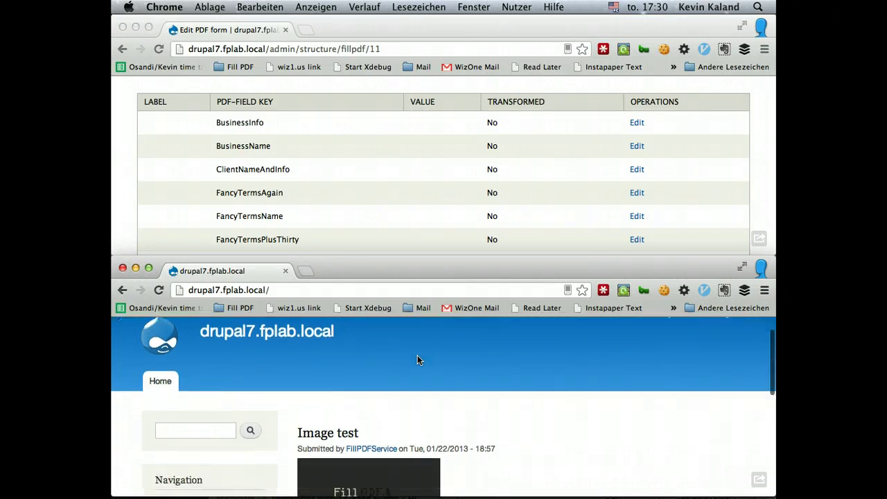
pyautogui.scroll(2, 418, 359)
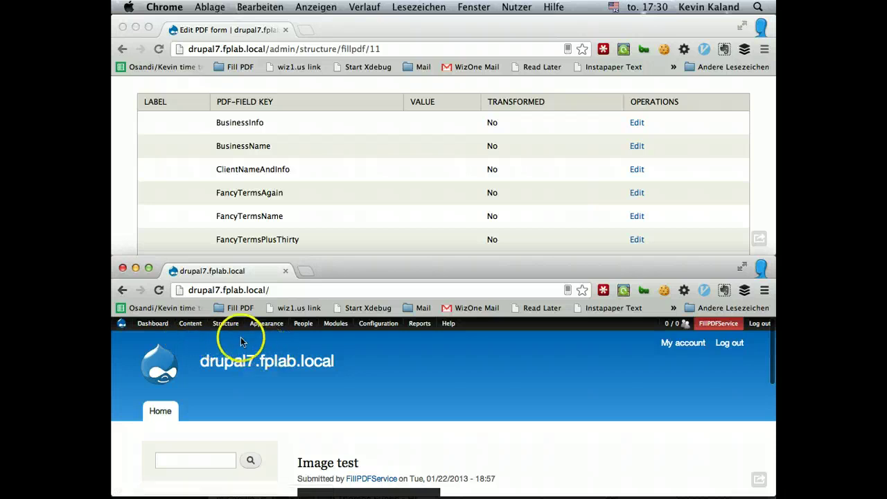
pyautogui.scroll(3, 374, 182)
pyautogui.scroll(10, 374, 184)
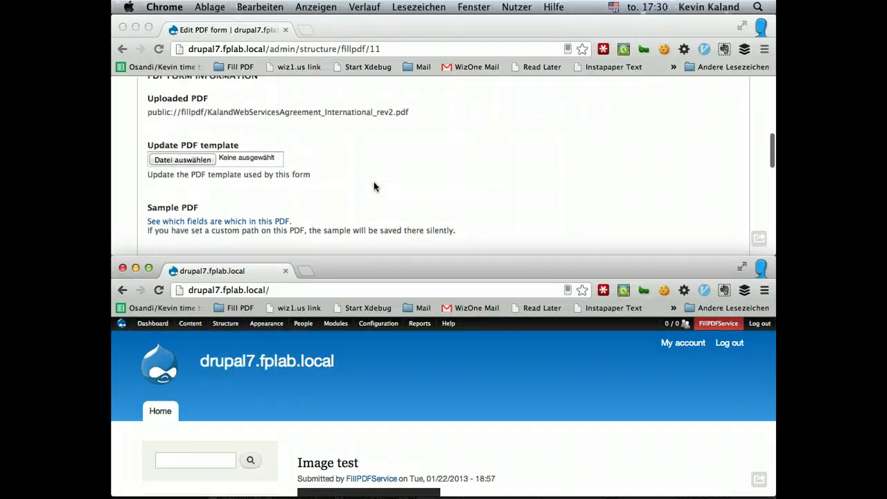
pyautogui.scroll(-2, 374, 184)
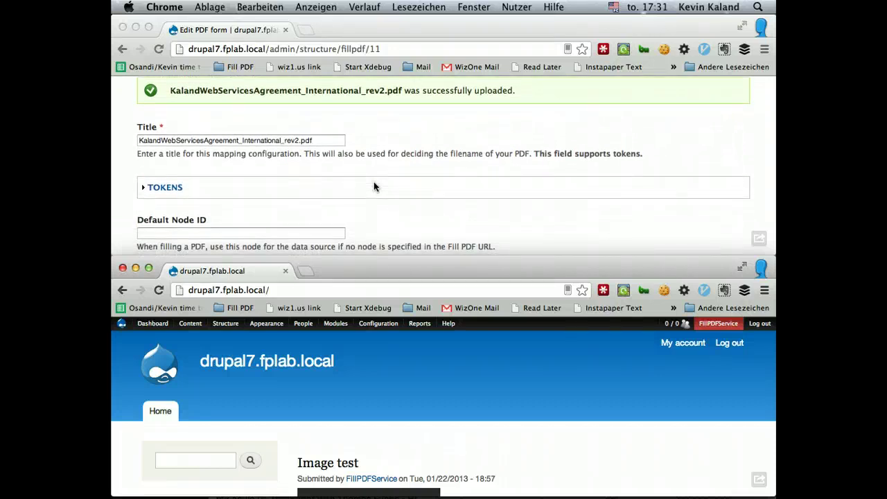
pyautogui.scroll(-4, 373, 182)
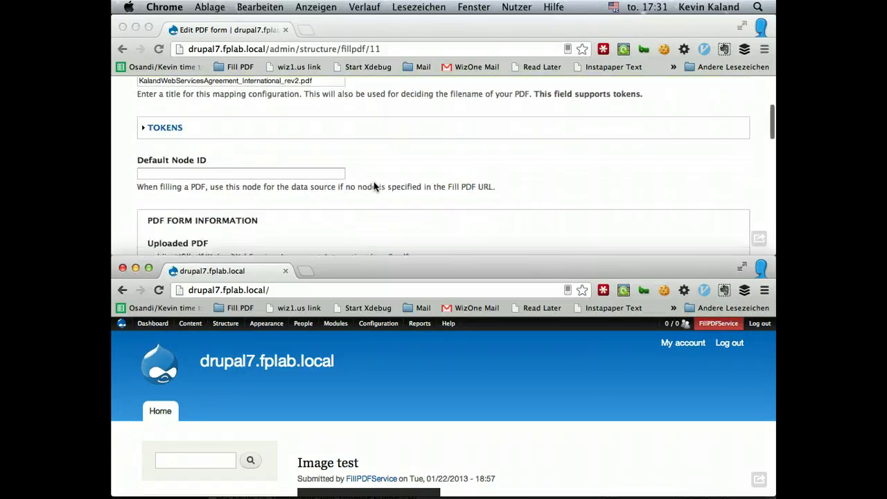
pyautogui.scroll(-10, 374, 181)
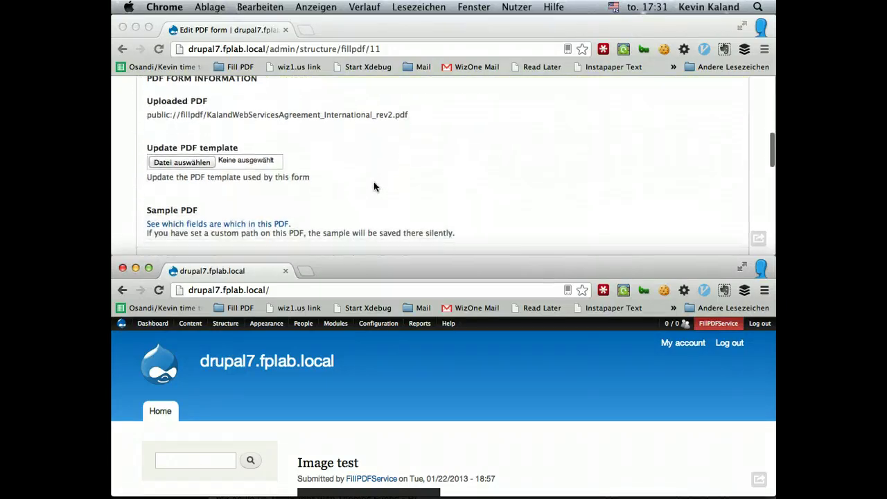
pyautogui.scroll(-5, 374, 182)
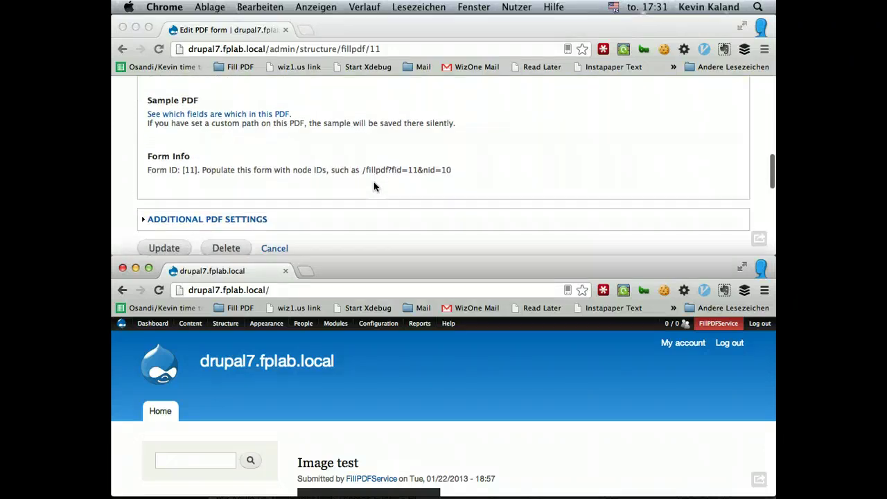
pyautogui.scroll(-9, 373, 187)
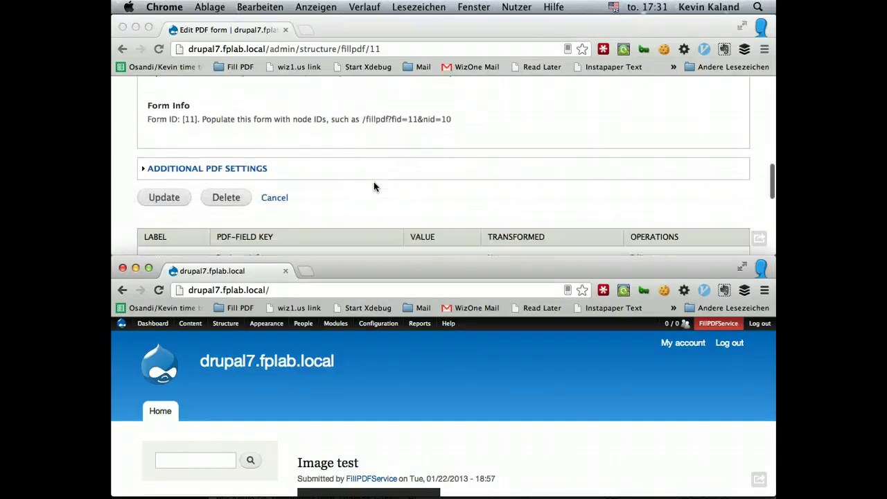
pyautogui.scroll(-2, 373, 181)
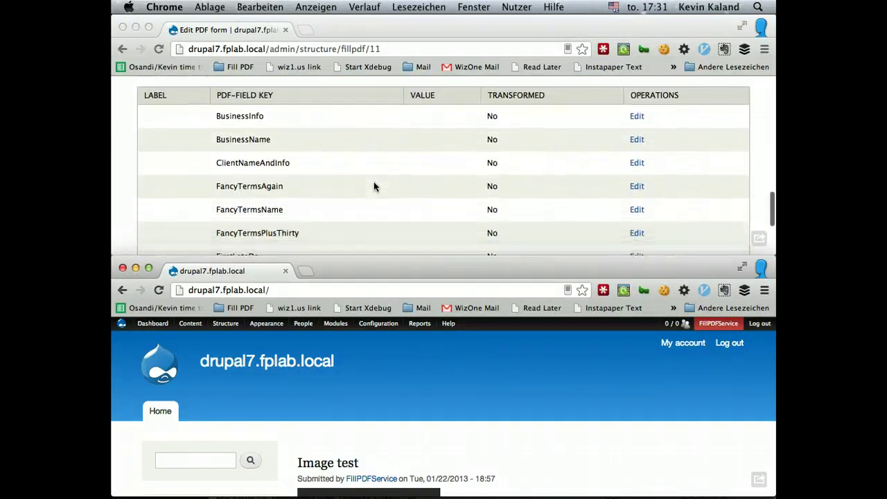
pyautogui.scroll(-8, 324, 137)
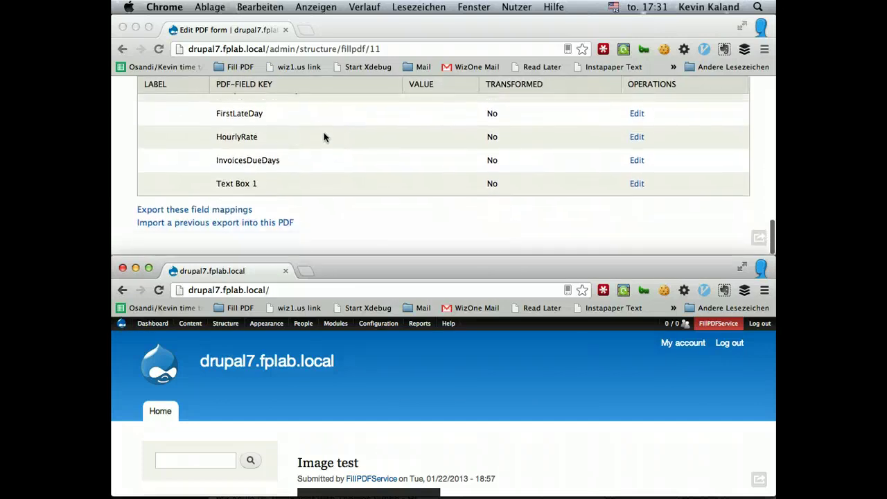
pyautogui.scroll(10, 324, 136)
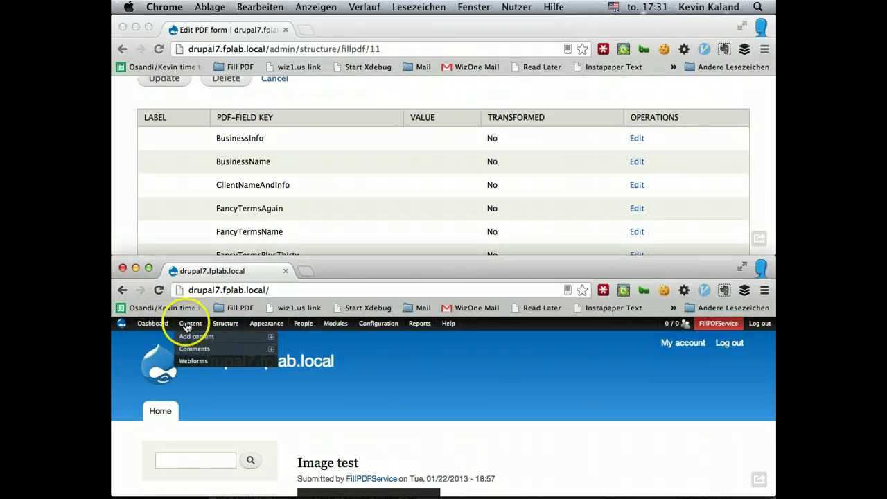
pyautogui.moveTo(229, 327)
pyautogui.moveTo(249, 348)
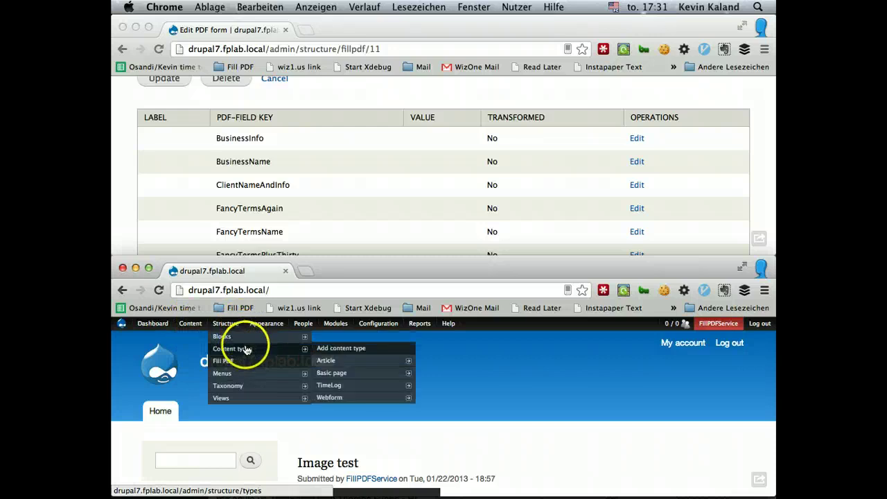
pyautogui.click(332, 352)
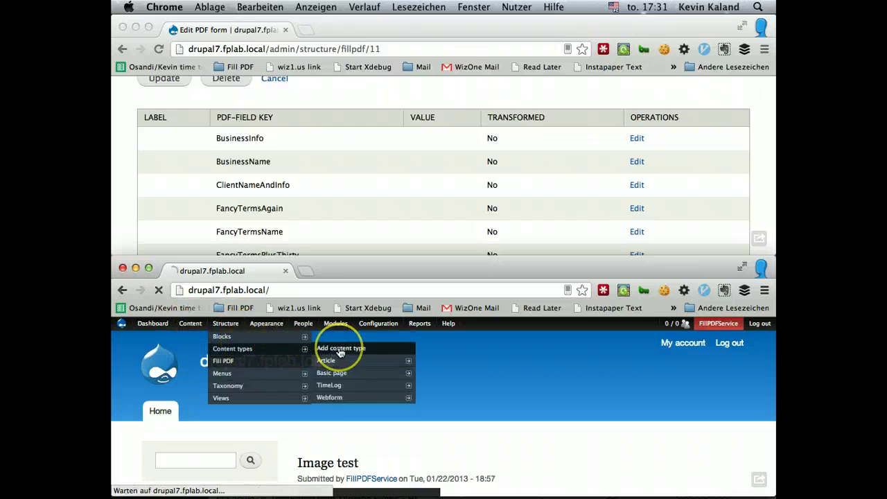
# - Name the type 'Contract' with description 'Client contracts.' and save it to add fields
pyautogui.scroll(-3, 317, 398)
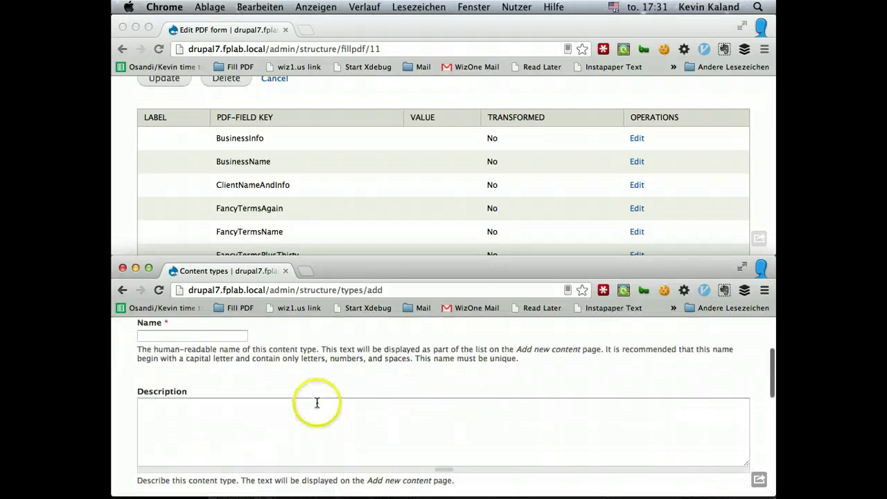
pyautogui.click(194, 336)
pyautogui.write('Contr')
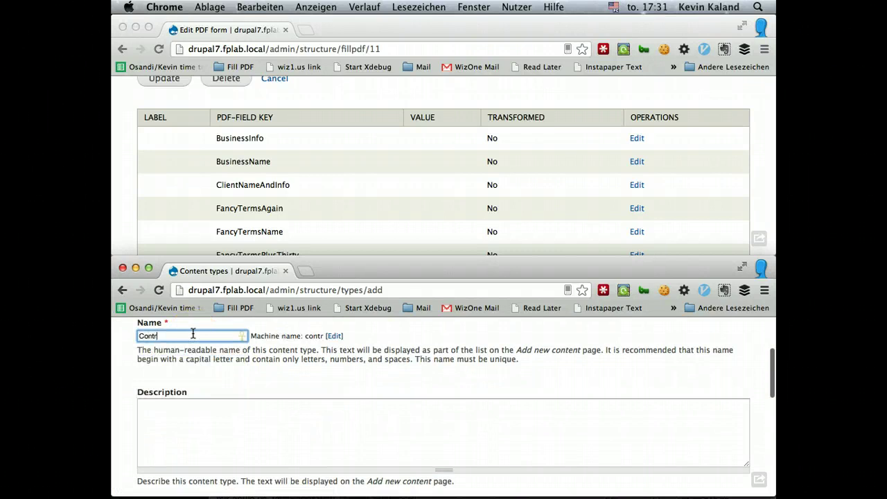
pyautogui.write('act')
pyautogui.click(251, 451)
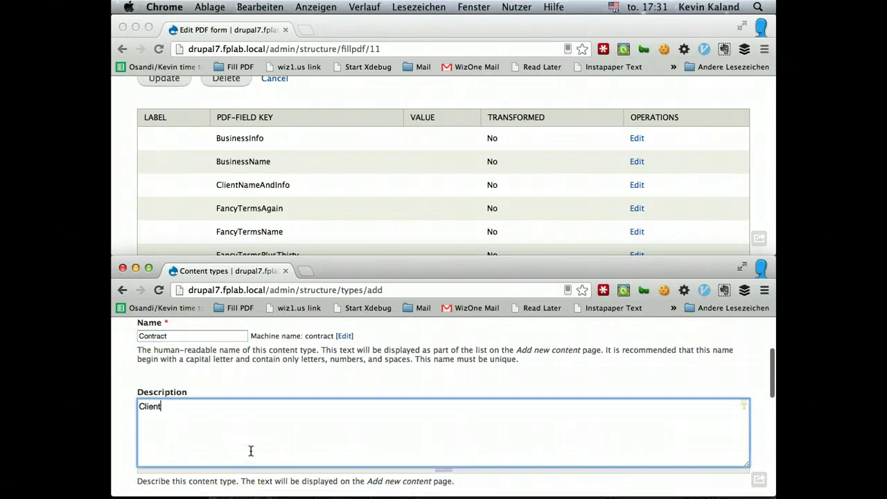
pyautogui.write('Client contracts.')
pyautogui.scroll(-5, 337, 451)
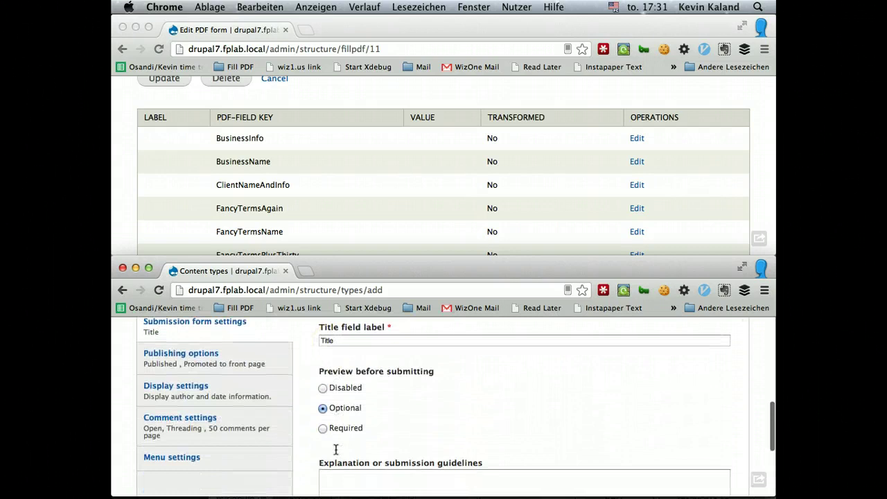
pyautogui.scroll(-3, 335, 450)
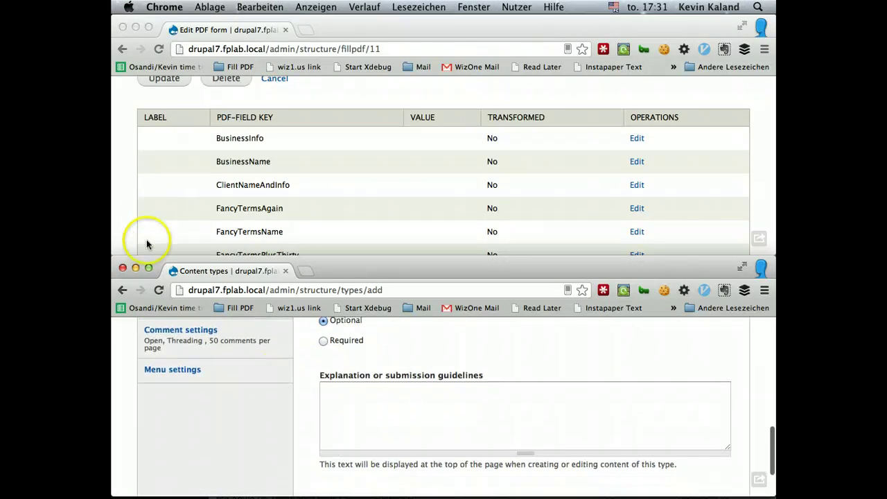
pyautogui.scroll(-3, 273, 410)
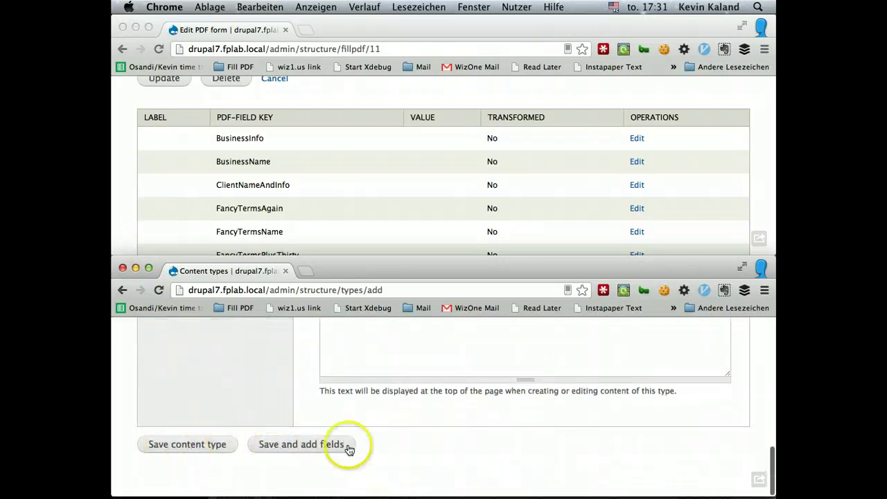
pyautogui.click(350, 450)
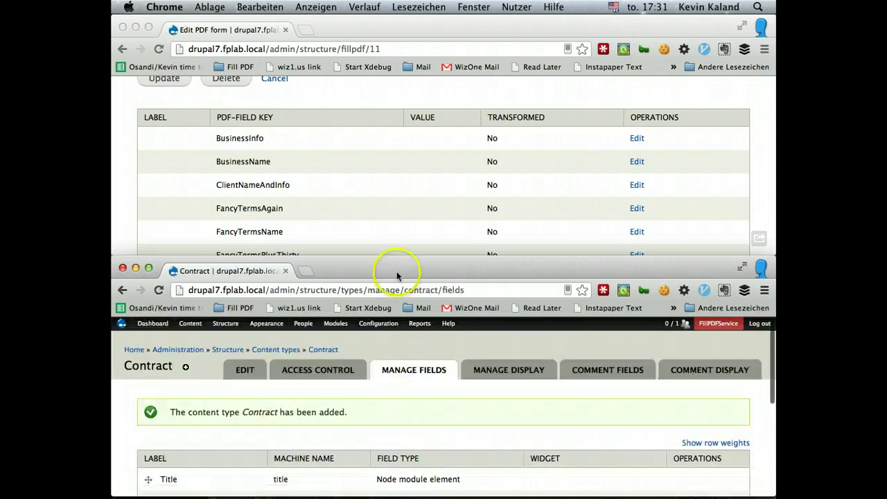
# - Delete the Body field from the Contract type and confirm the deletion
pyautogui.scroll(-4, 378, 434)
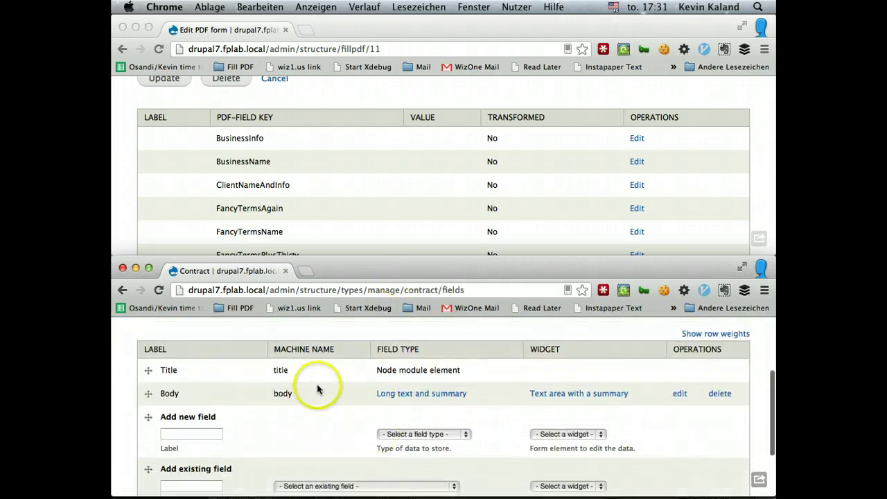
pyautogui.scroll(-1, 316, 386)
pyautogui.scroll(-3, 323, 130)
pyautogui.scroll(3, 322, 132)
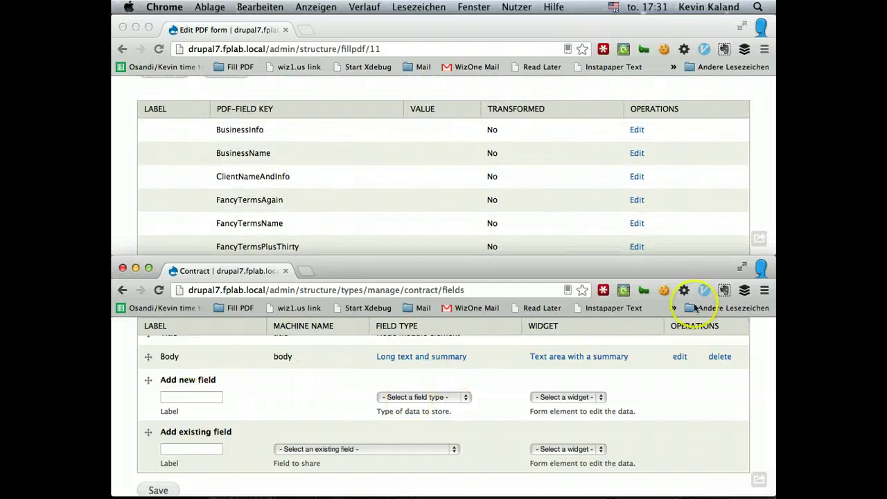
pyautogui.click(718, 357)
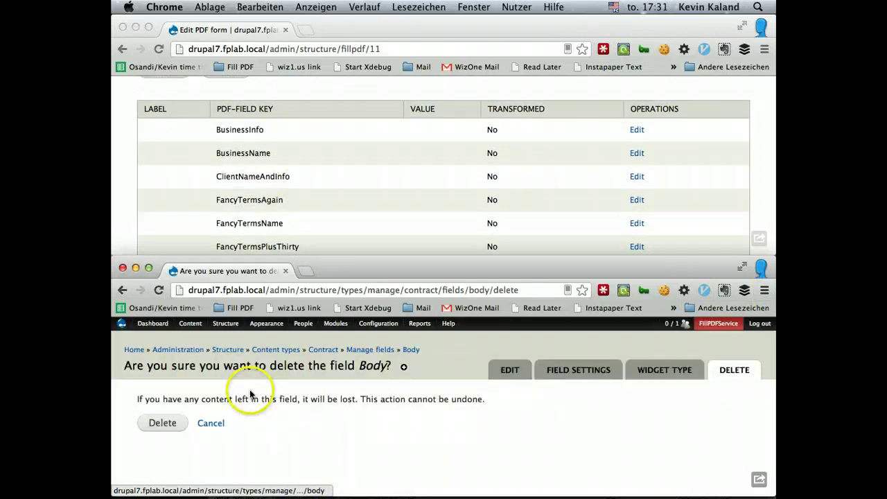
pyautogui.click(156, 422)
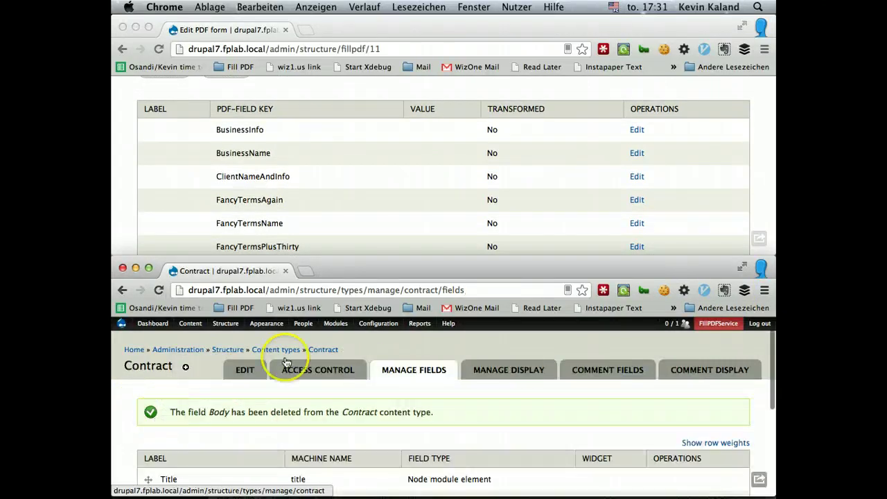
# - Place the cursor in the Add new field Label box
pyautogui.scroll(-10, 270, 360)
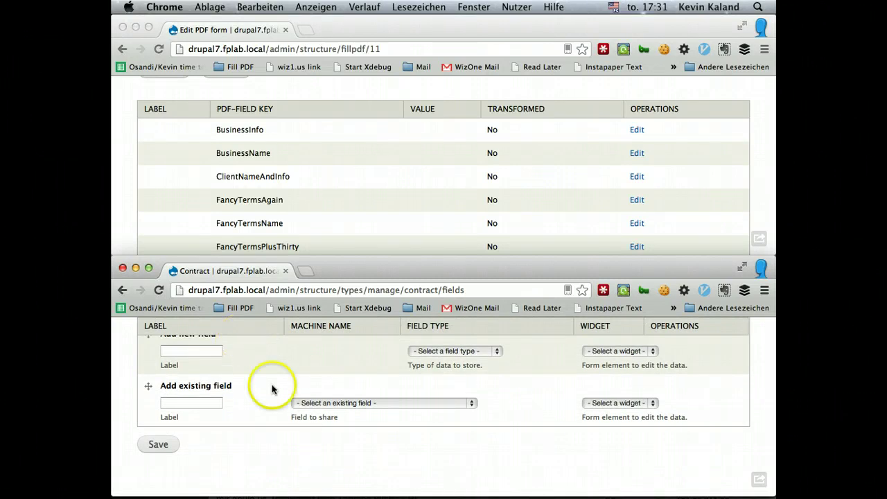
pyautogui.scroll(3, 271, 385)
pyautogui.scroll(-1, 271, 389)
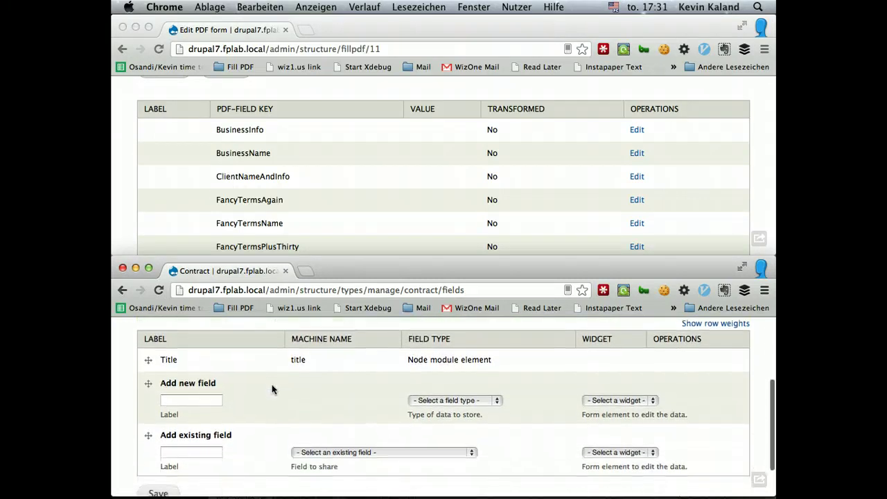
pyautogui.click(167, 398)
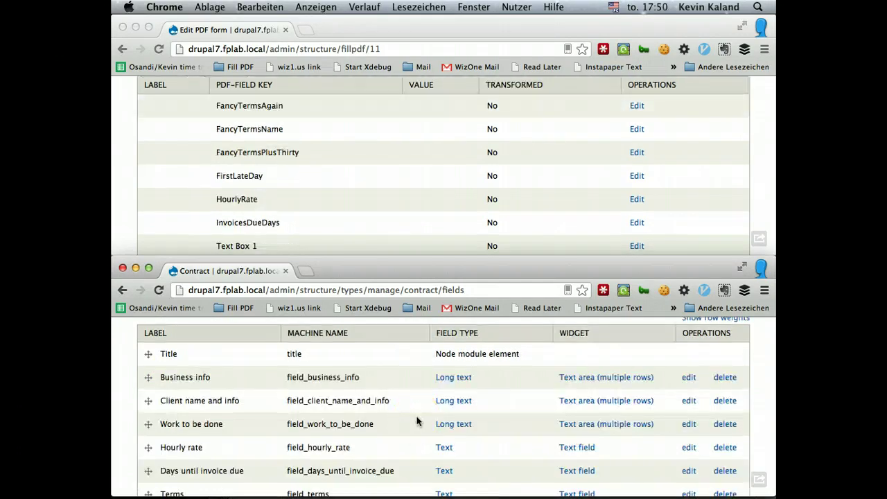
# - Download form 11's sample PDF labelled with field names and dismiss the download bar
pyautogui.scroll(-3, 417, 421)
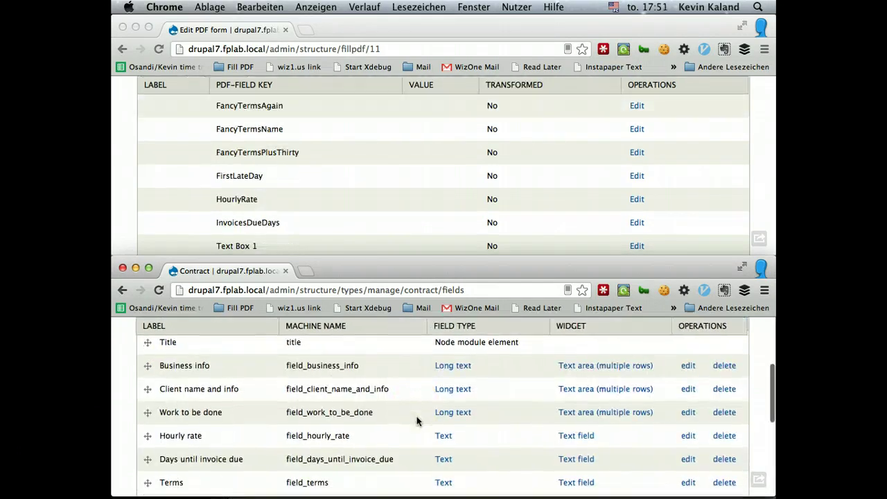
pyautogui.scroll(3, 416, 421)
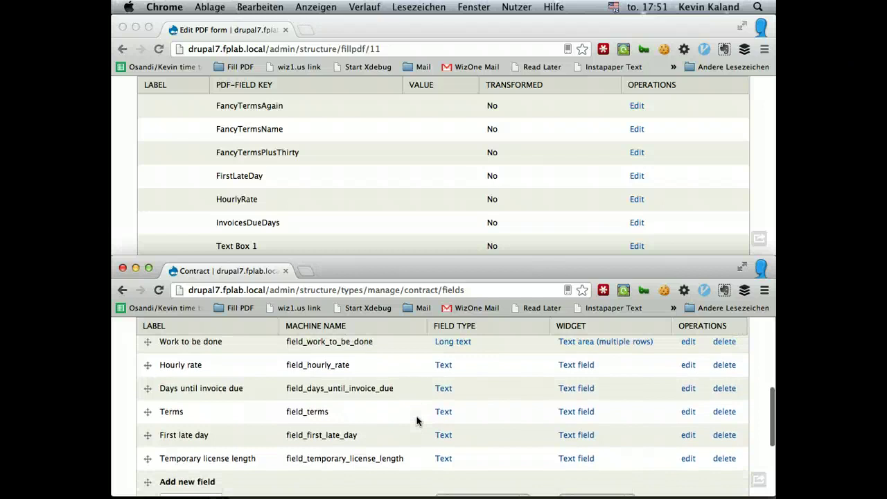
pyautogui.scroll(-2, 367, 167)
pyautogui.scroll(5, 367, 167)
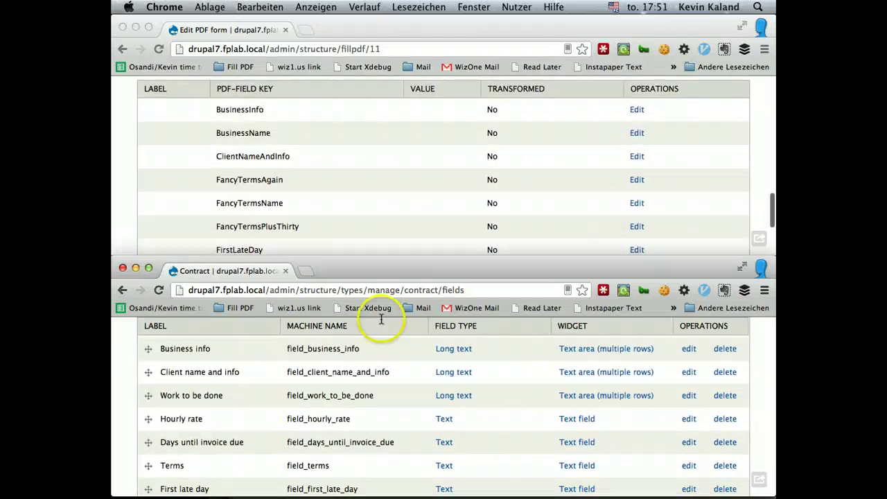
pyautogui.scroll(-2, 383, 413)
pyautogui.scroll(-1, 385, 410)
pyautogui.scroll(5, 385, 411)
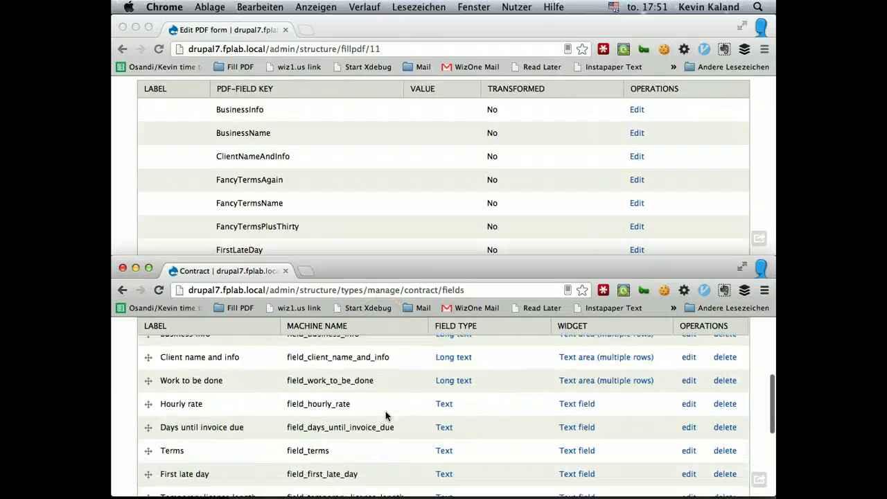
pyautogui.scroll(5, 330, 224)
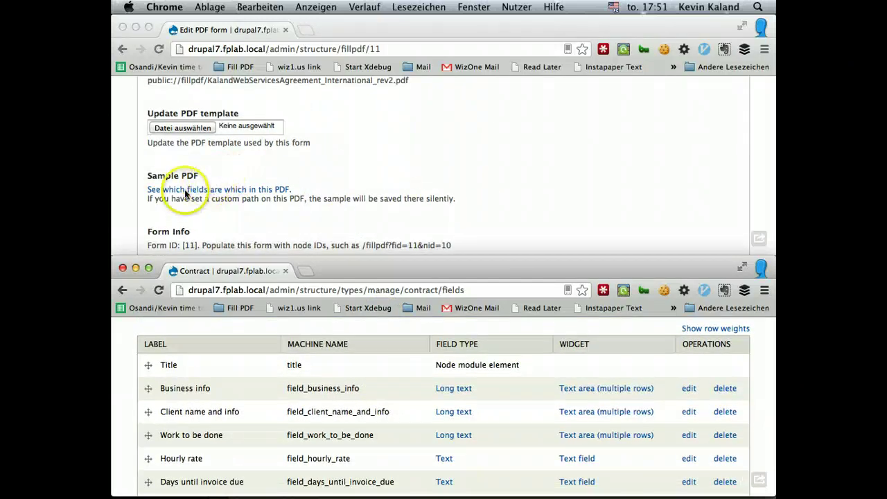
pyautogui.click(179, 190)
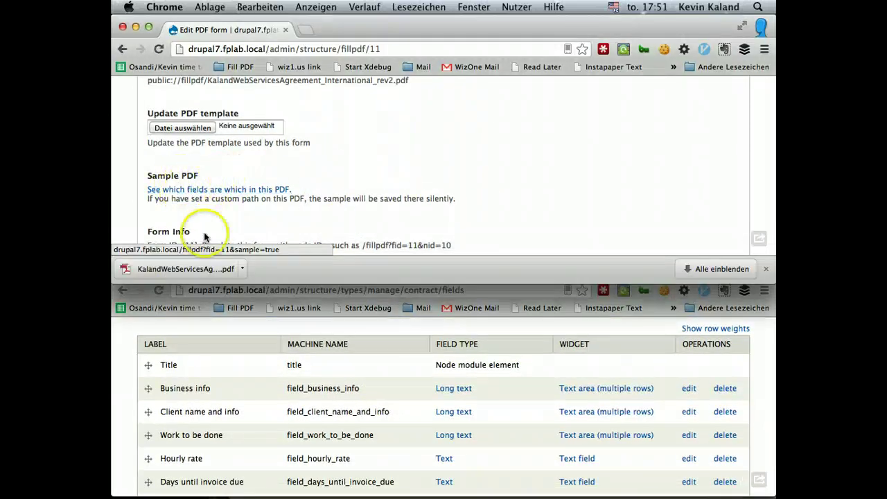
pyautogui.click(767, 272)
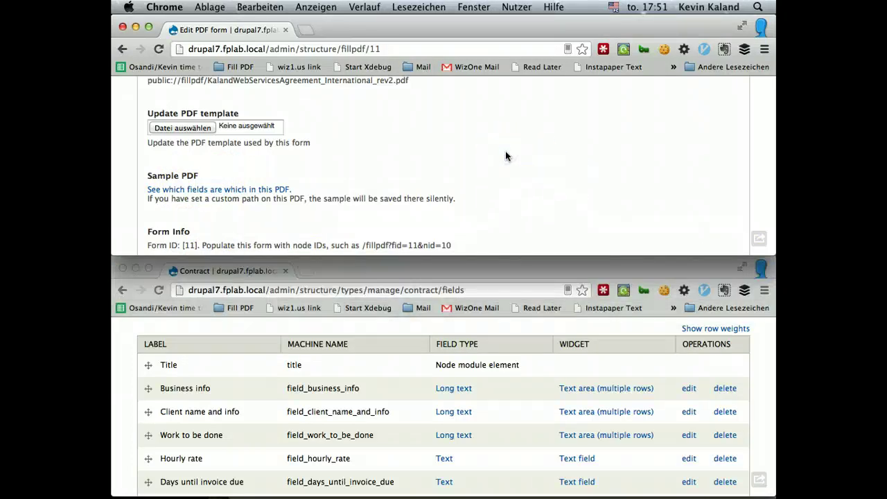
# - Switch to Adobe Reader and review the sample agreement PDF, checking the Text Box 1 field
pyautogui.press('super+Tab')
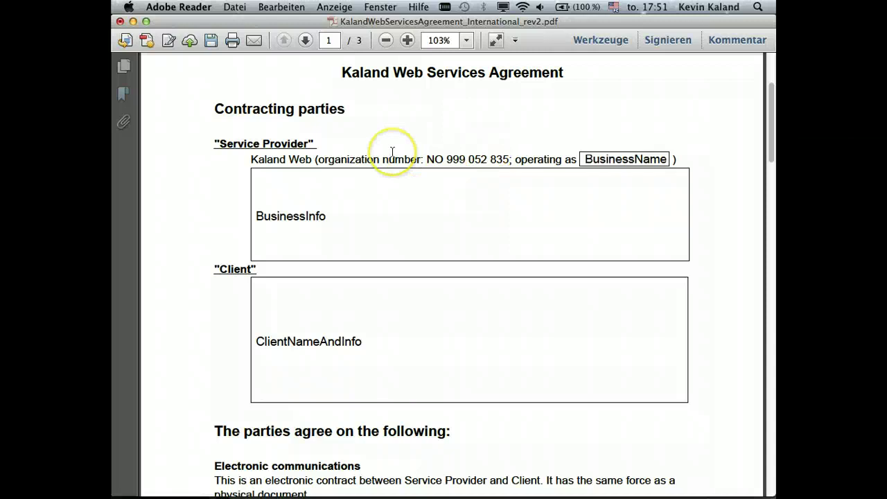
pyautogui.scroll(5, 521, 194)
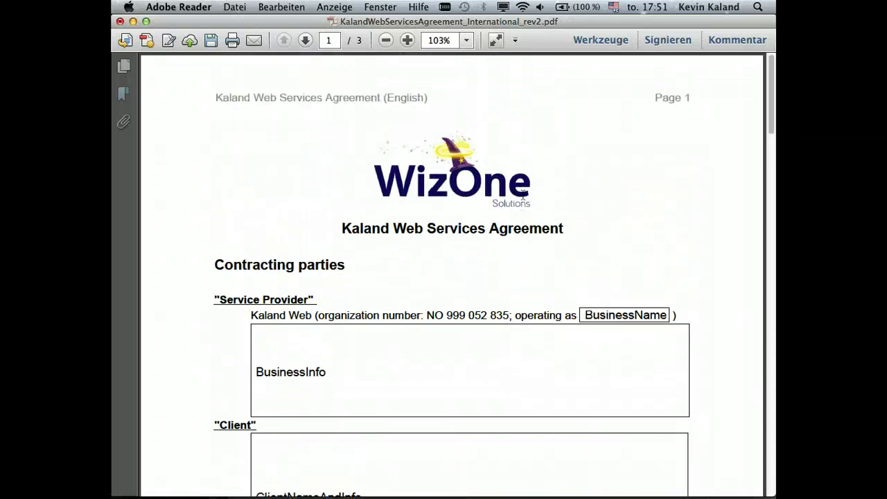
pyautogui.scroll(-4, 522, 196)
pyautogui.scroll(-5, 522, 196)
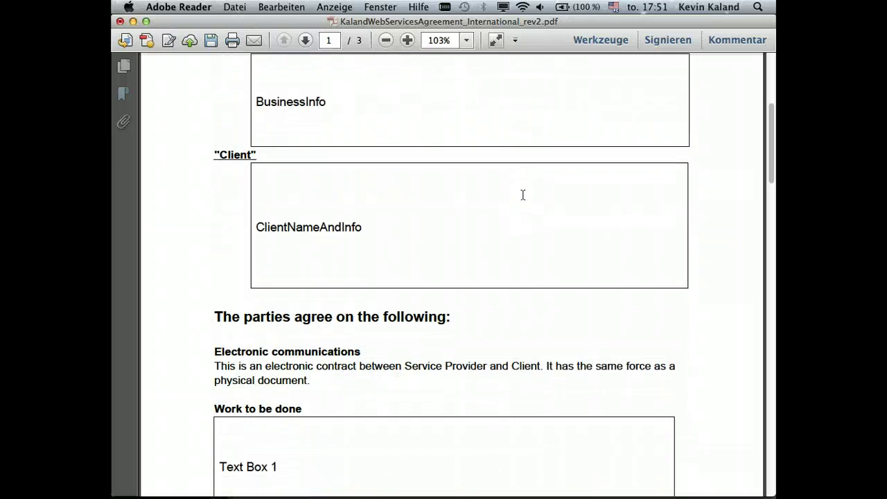
pyautogui.scroll(3, 521, 194)
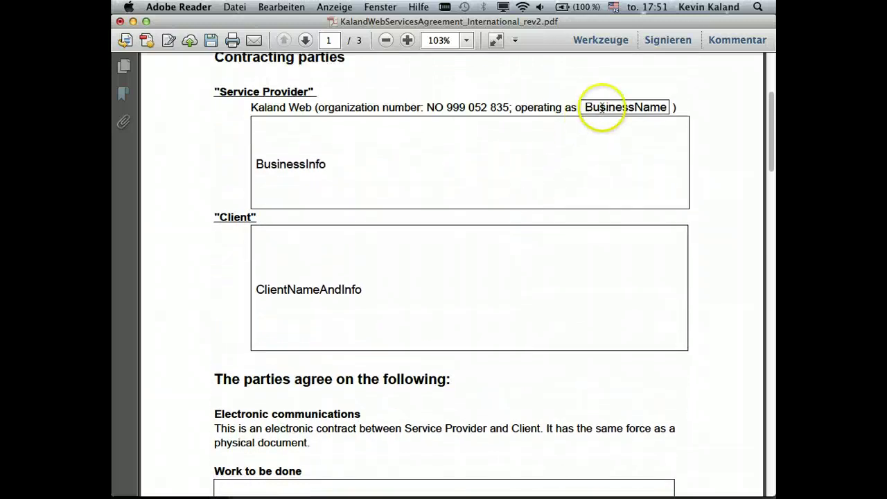
pyautogui.scroll(-10, 601, 107)
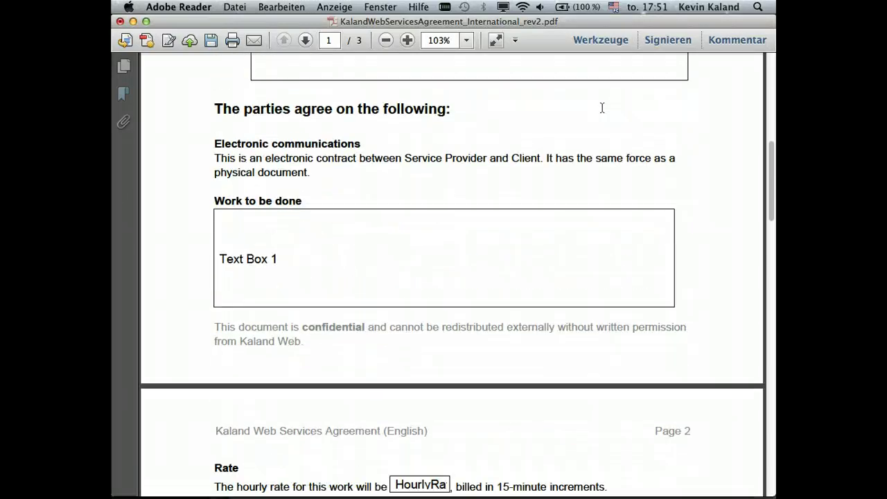
pyautogui.scroll(-2, 601, 107)
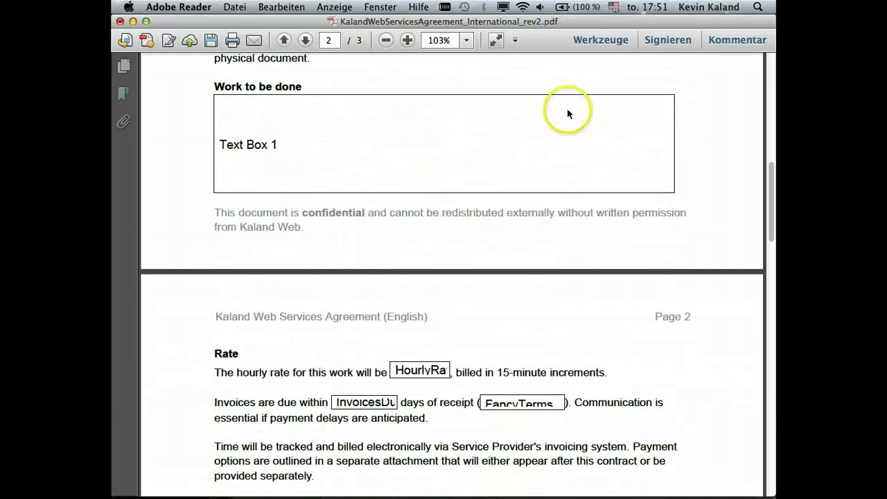
pyautogui.tripleClick(238, 143)
pyautogui.click(374, 129)
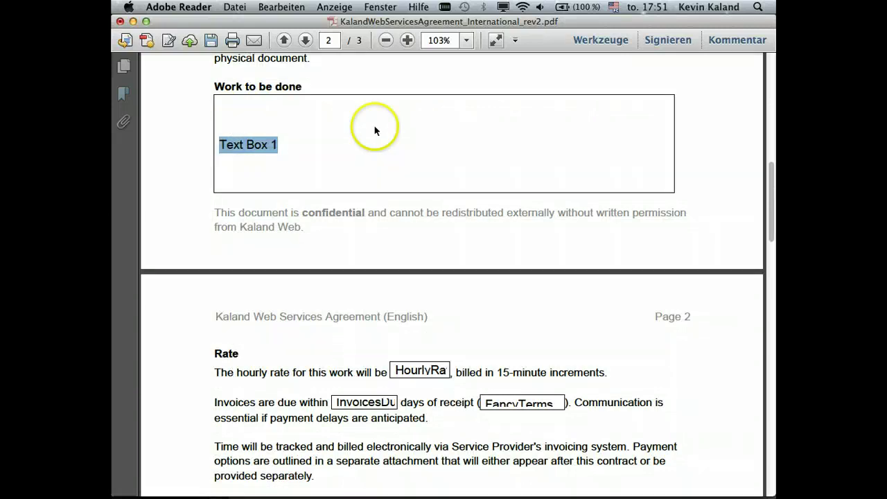
# - Close the sample PDF without saving ('Nicht speichern')
pyautogui.scroll(-3, 374, 129)
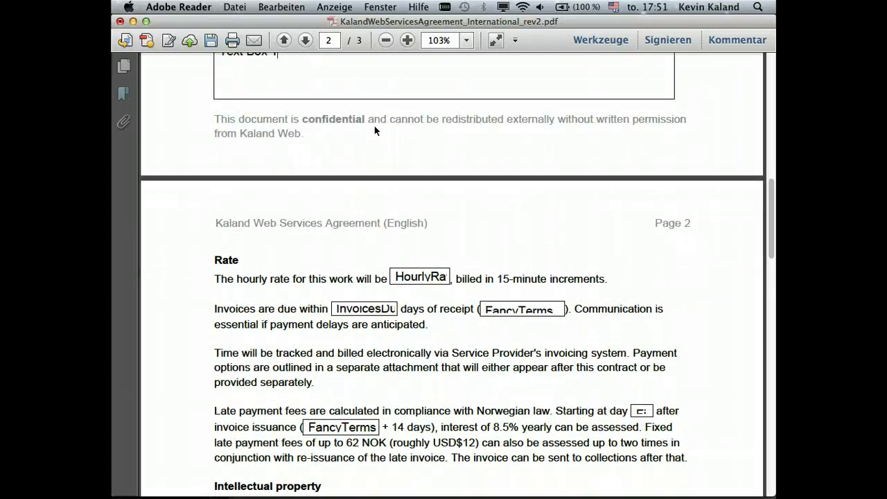
pyautogui.scroll(1, 374, 130)
pyautogui.scroll(2, 374, 130)
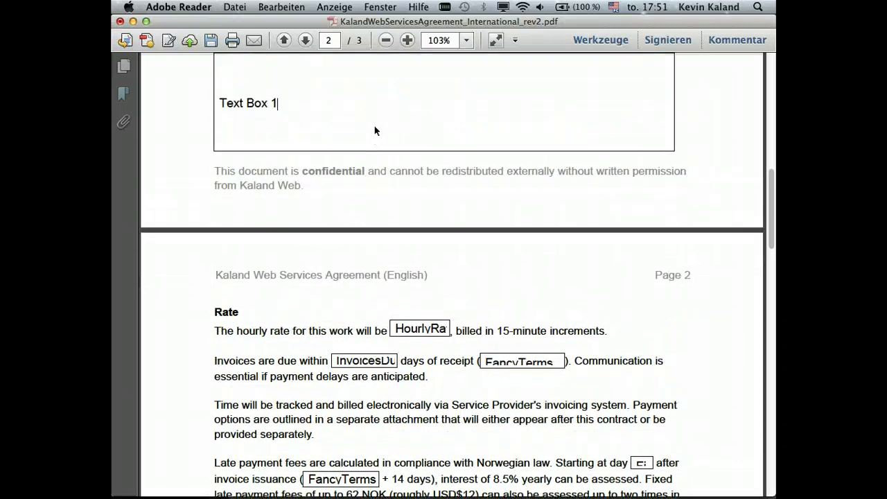
pyautogui.scroll(-2, 374, 130)
pyautogui.scroll(-1, 374, 130)
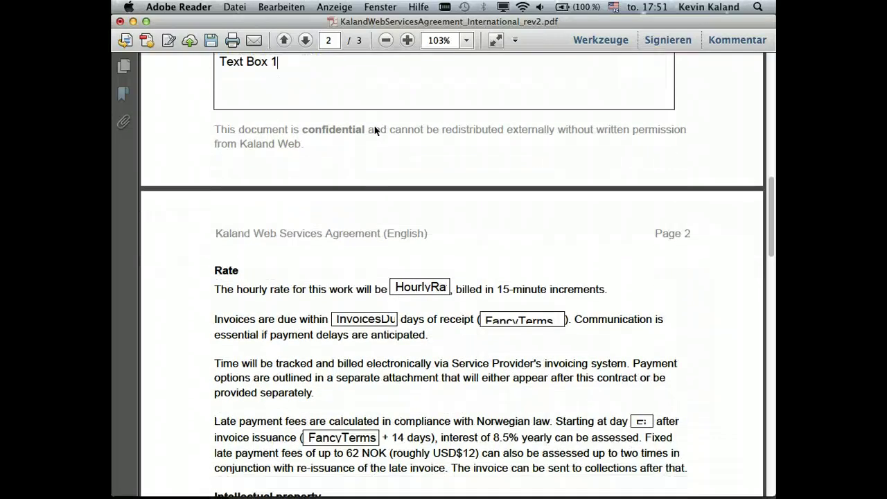
pyautogui.scroll(-6, 448, 180)
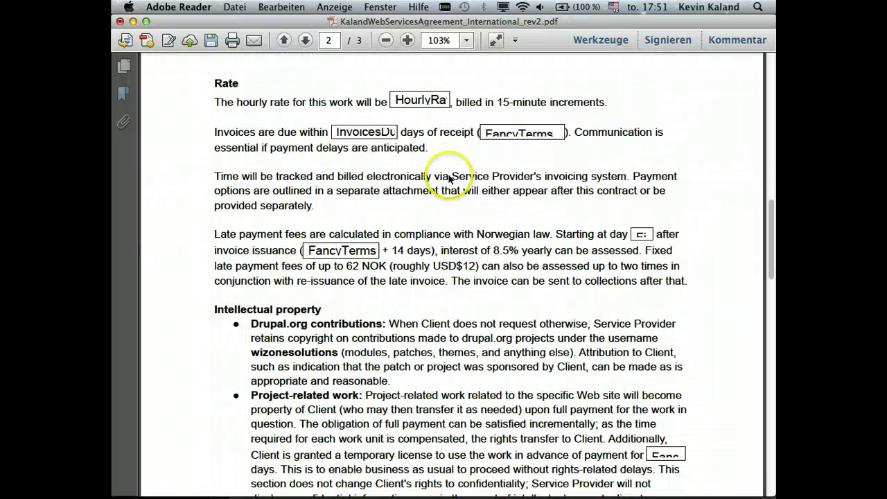
pyautogui.click(121, 22)
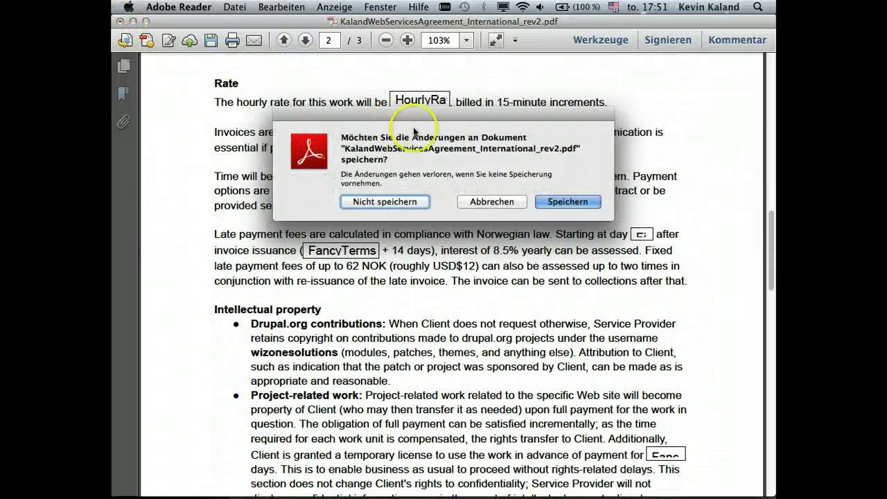
pyautogui.click(400, 201)
# - Open the mapping settings for form 11's BusinessInfo PDF field
pyautogui.click(315, 292)
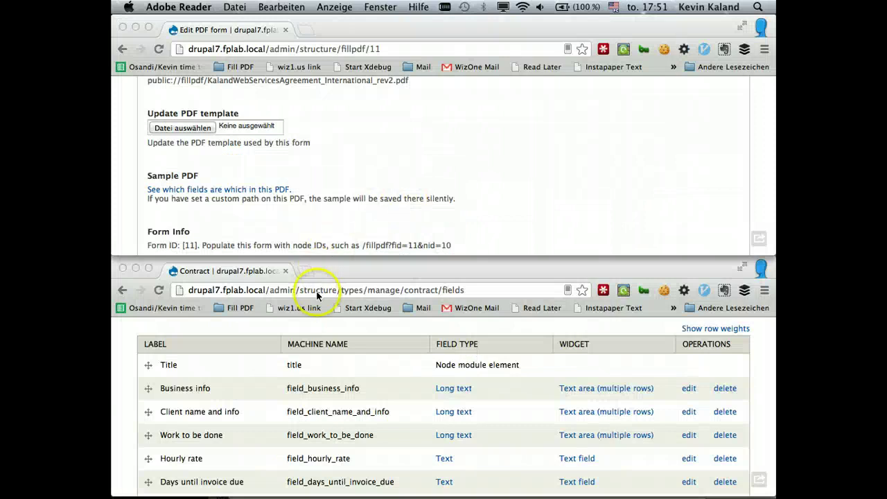
pyautogui.scroll(-5, 388, 164)
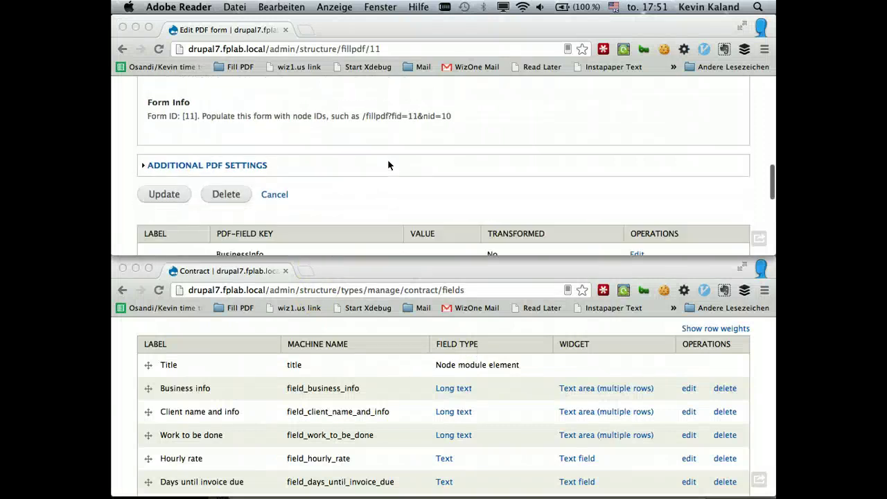
pyautogui.scroll(-3, 388, 164)
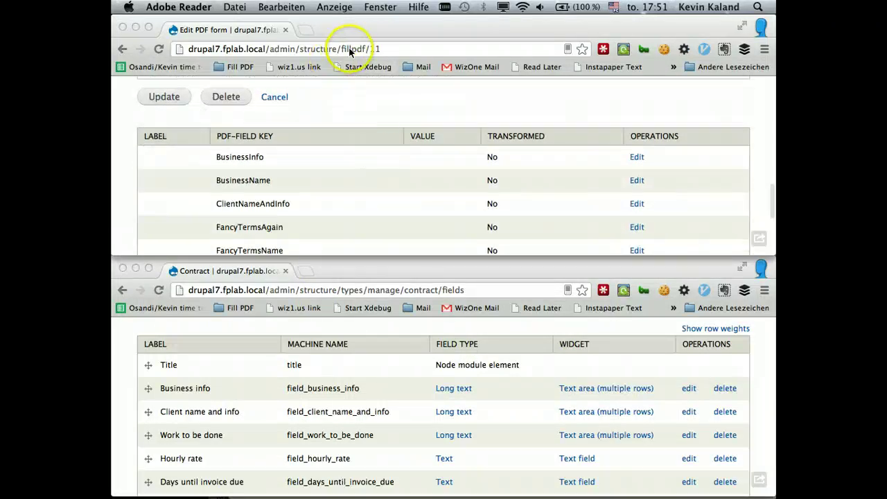
pyautogui.click(349, 49)
pyautogui.click(456, 199)
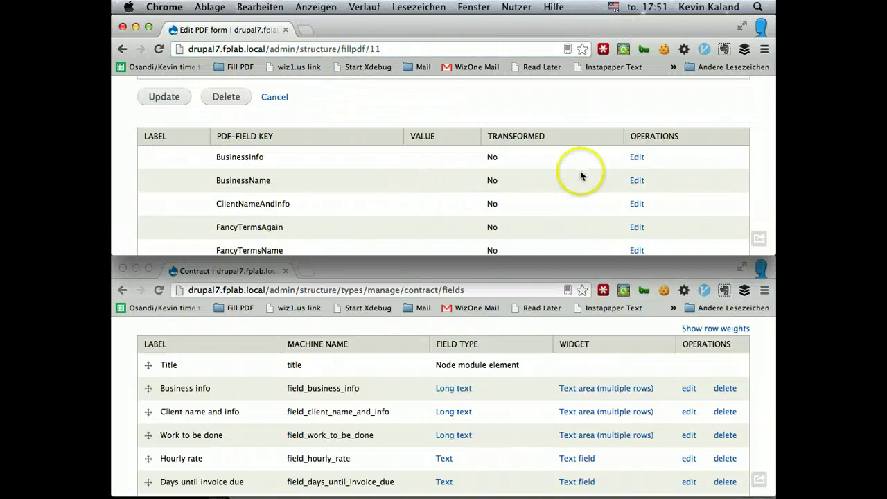
pyautogui.scroll(-1, 580, 171)
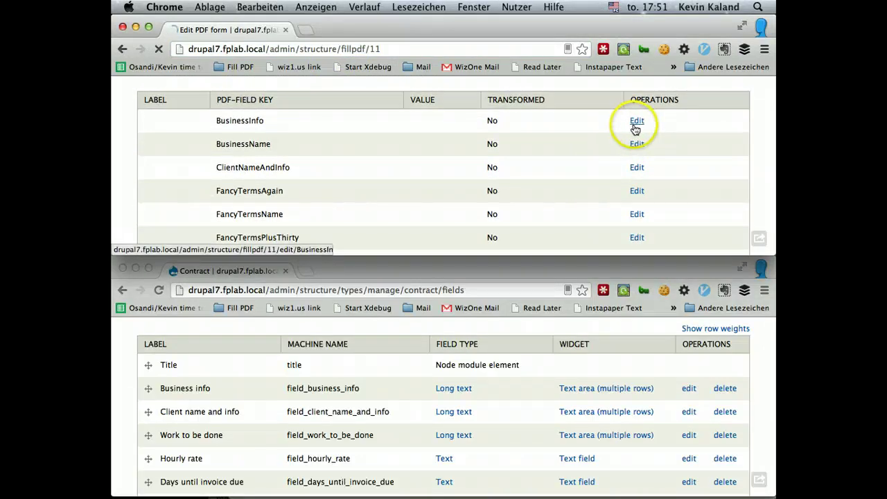
pyautogui.click(635, 124)
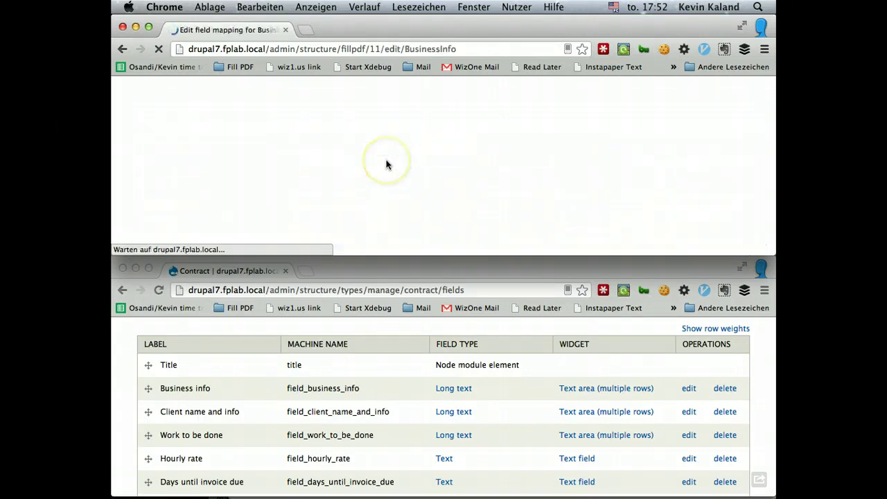
# - Focus the BusinessInfo Value box and browse the available tokens
pyautogui.scroll(-5, 386, 164)
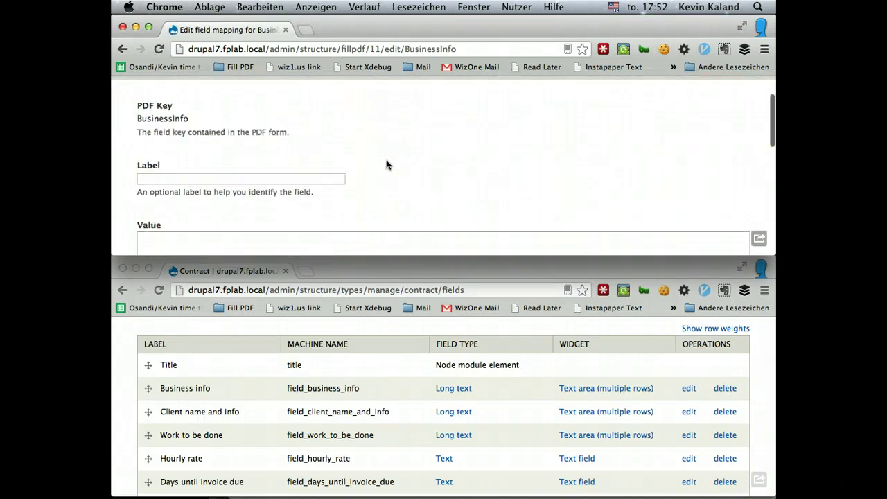
pyautogui.click(255, 157)
pyautogui.scroll(-3, 256, 157)
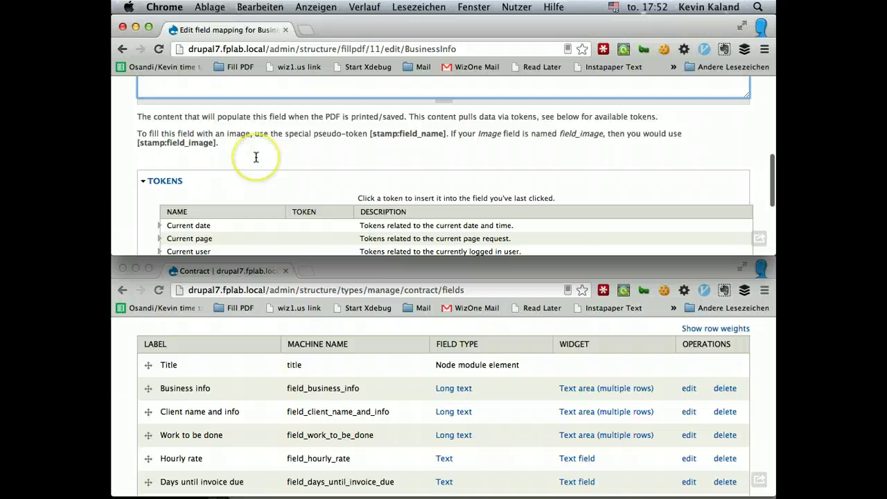
pyautogui.scroll(-2, 244, 188)
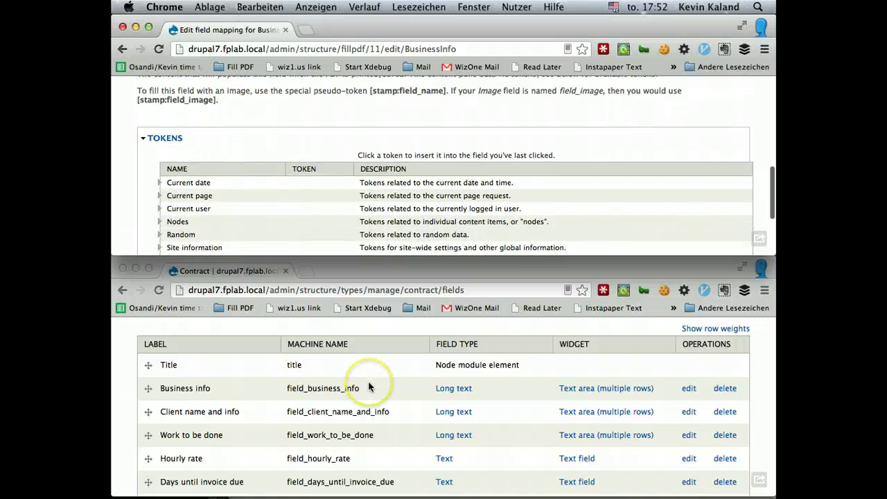
pyautogui.scroll(-5, 369, 388)
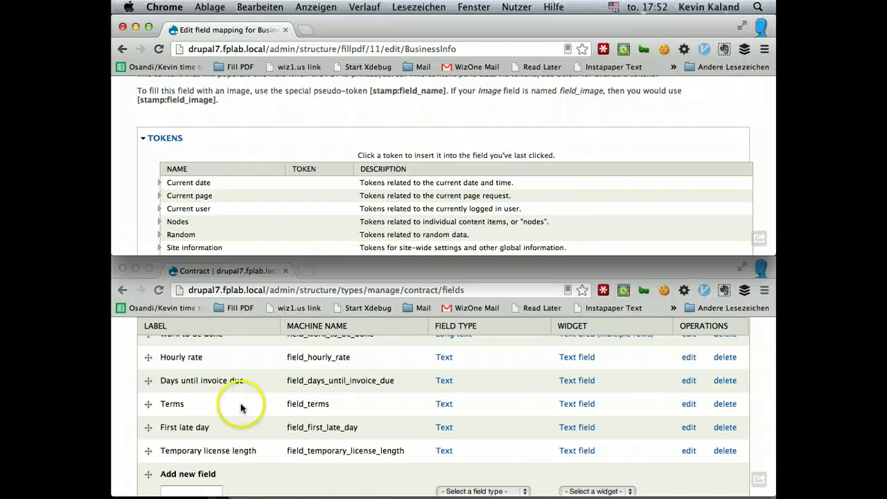
pyautogui.scroll(2, 241, 405)
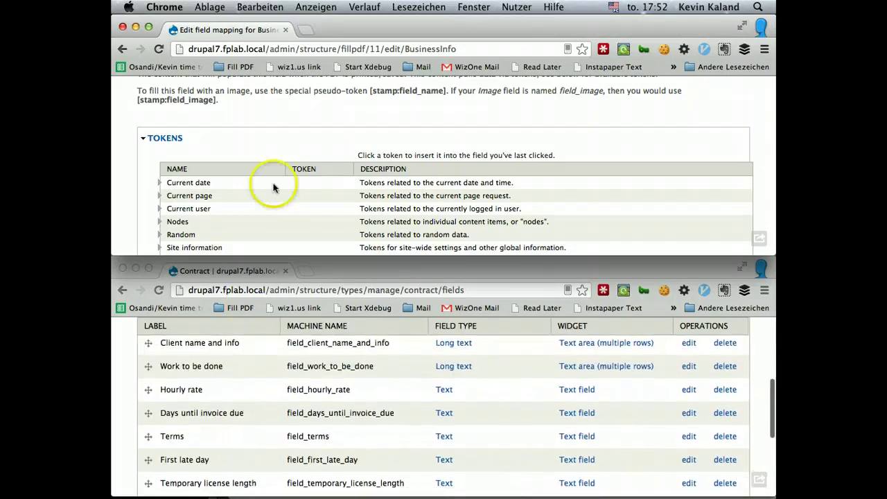
pyautogui.scroll(-3, 298, 184)
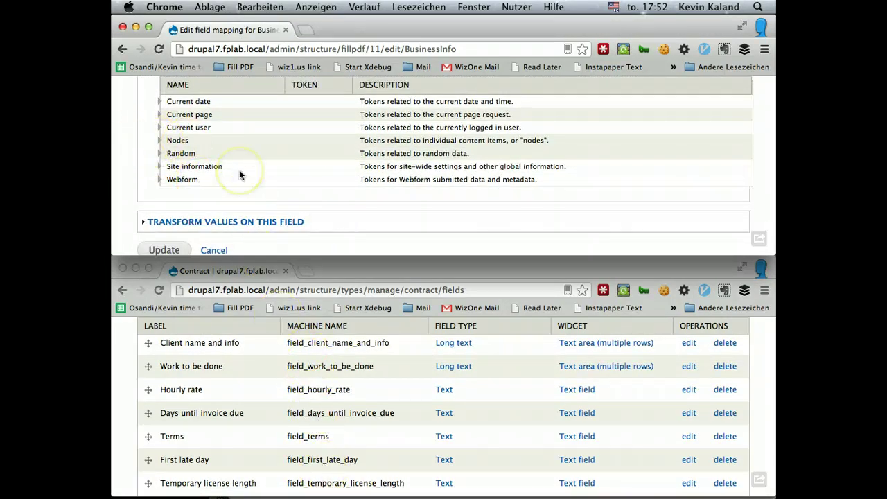
pyautogui.scroll(-1, 239, 174)
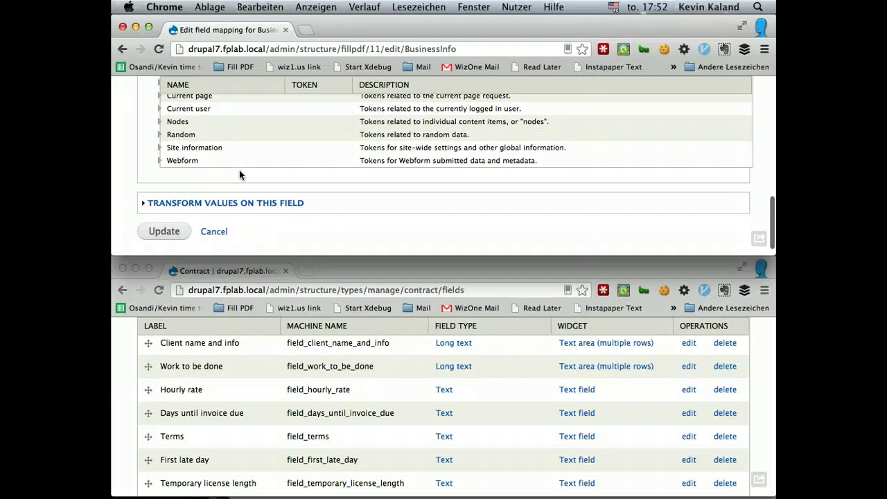
# - Return from the Contract fields page and make the Value box the token target
pyautogui.click(327, 438)
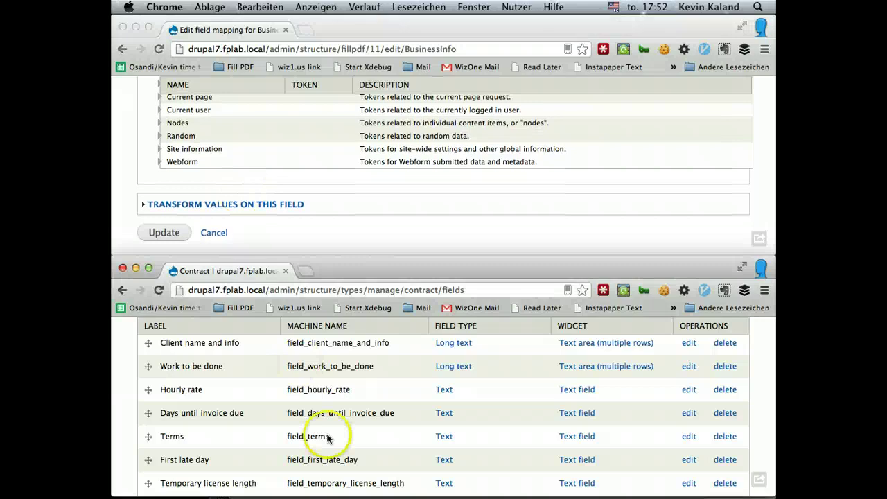
pyautogui.click(272, 154)
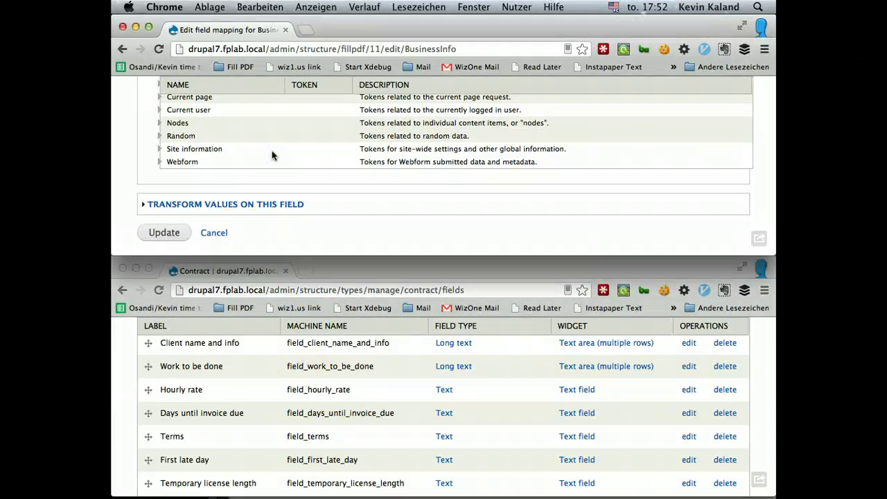
pyautogui.scroll(2, 254, 143)
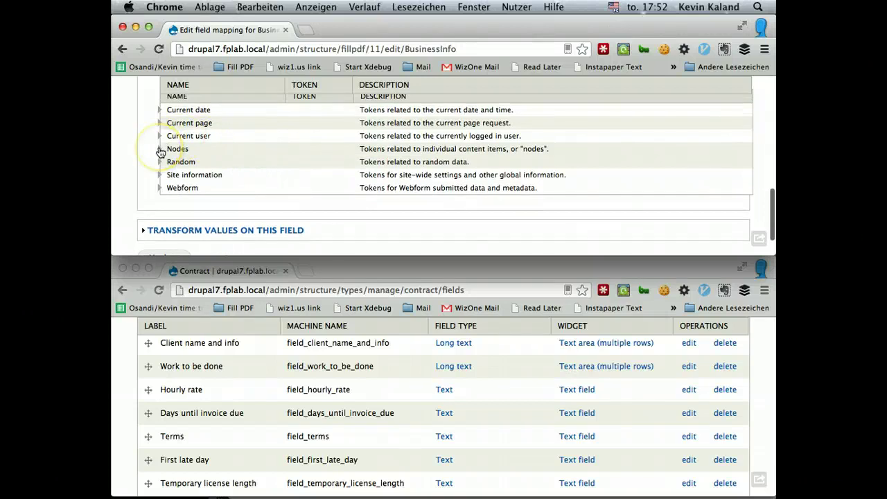
pyautogui.scroll(5, 160, 151)
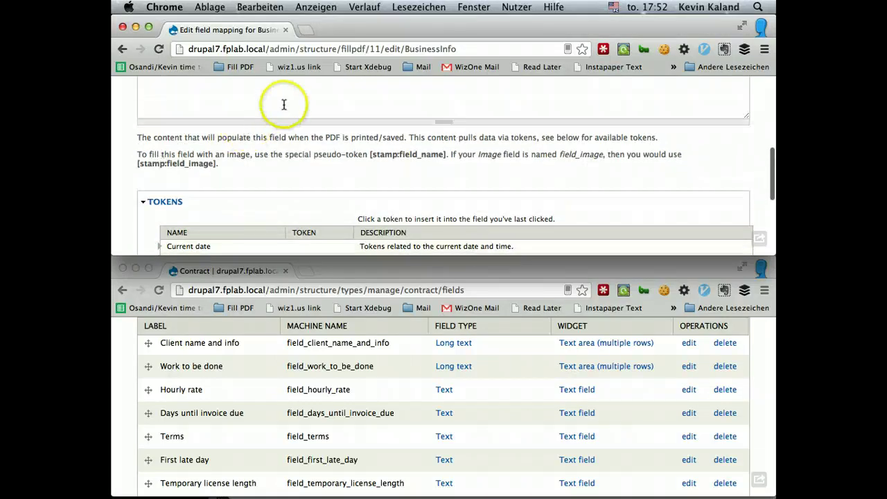
pyautogui.click(283, 105)
pyautogui.scroll(3, 274, 161)
pyautogui.scroll(-5, 273, 158)
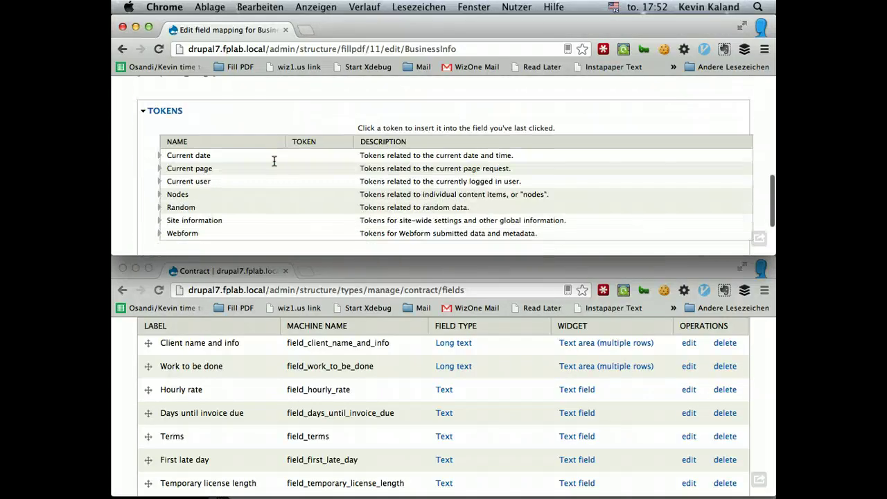
# - Expand the node tokens, insert [node:field-business-info] as BusinessInfo's value, and update the mapping
pyautogui.click(159, 195)
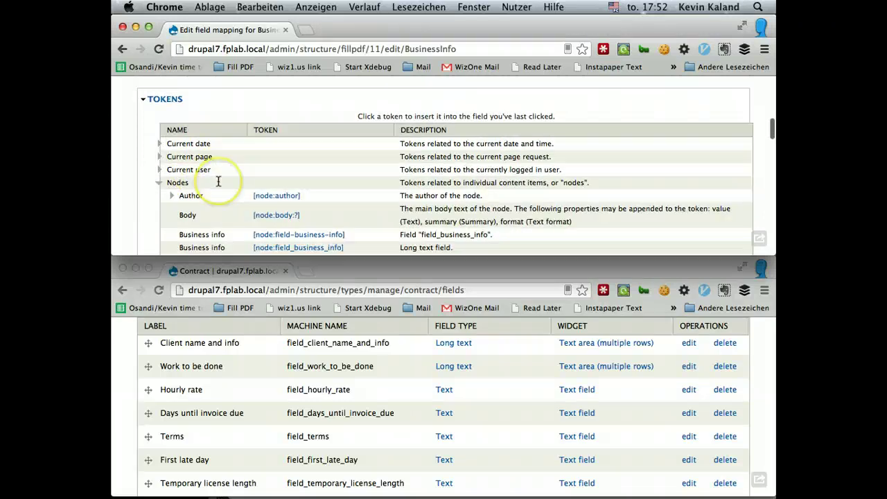
pyautogui.scroll(-3, 218, 181)
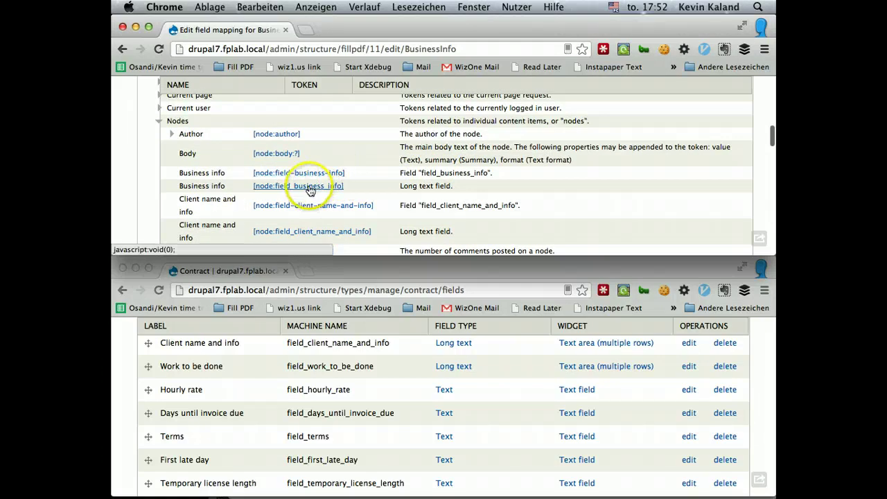
pyautogui.scroll(-1, 368, 174)
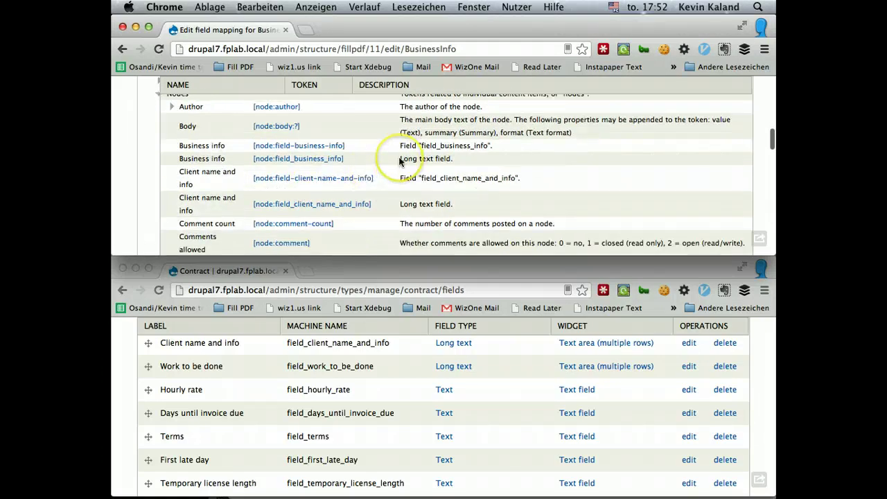
pyautogui.scroll(-2, 370, 174)
pyautogui.scroll(2, 395, 165)
pyautogui.scroll(1, 399, 161)
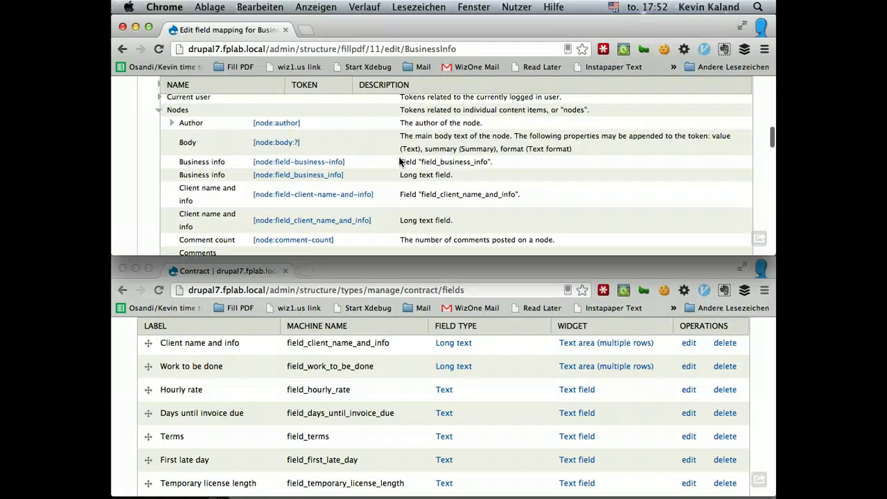
pyautogui.click(327, 165)
pyautogui.scroll(1, 324, 167)
pyautogui.scroll(10, 324, 167)
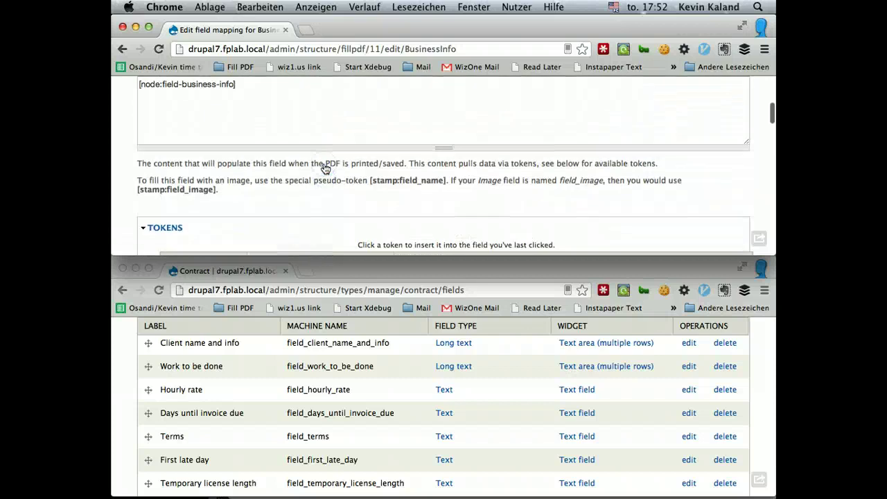
pyautogui.scroll(-12, 323, 167)
pyautogui.scroll(-5, 326, 168)
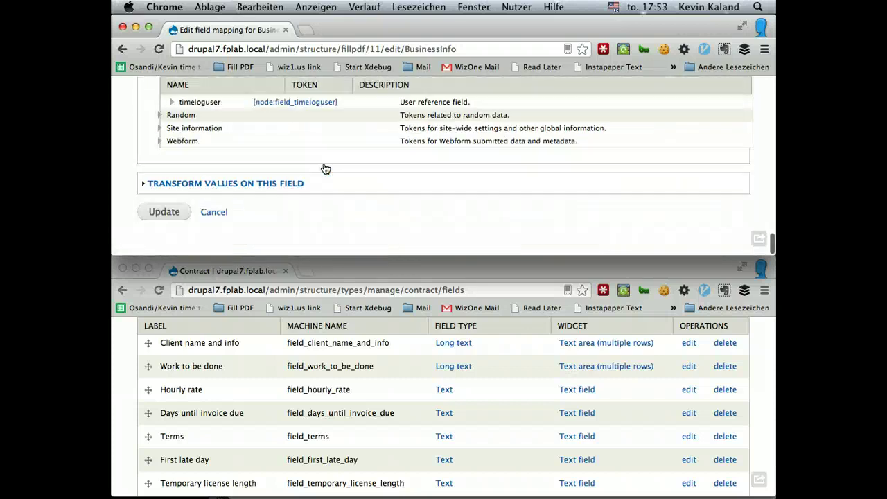
pyautogui.click(158, 216)
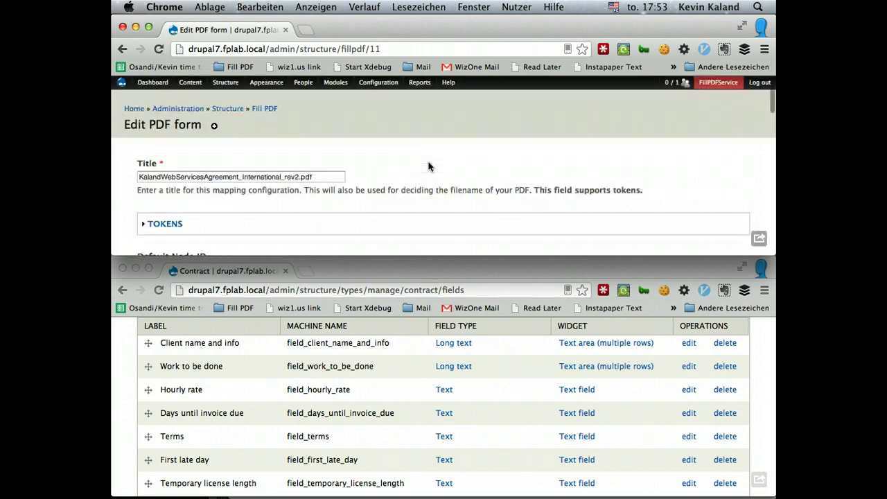
# - Scroll down to the BusinessName field and open its mapping for editing
pyautogui.scroll(-10, 428, 167)
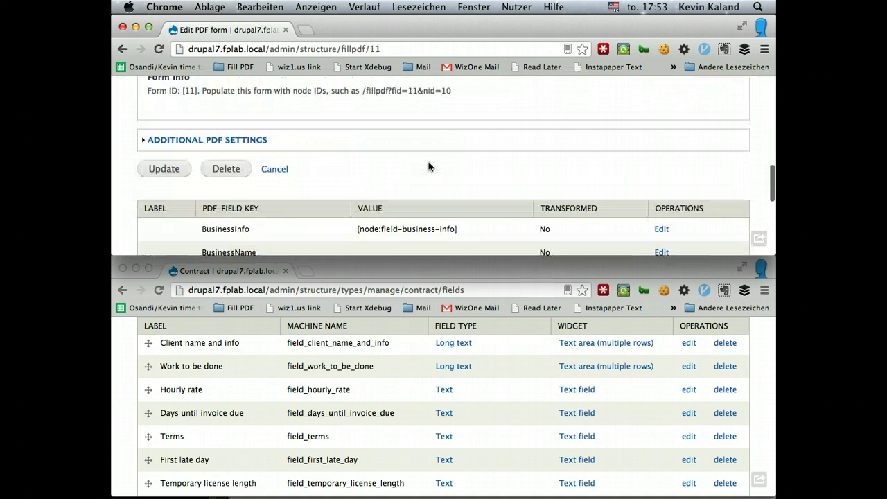
pyautogui.scroll(-5, 428, 166)
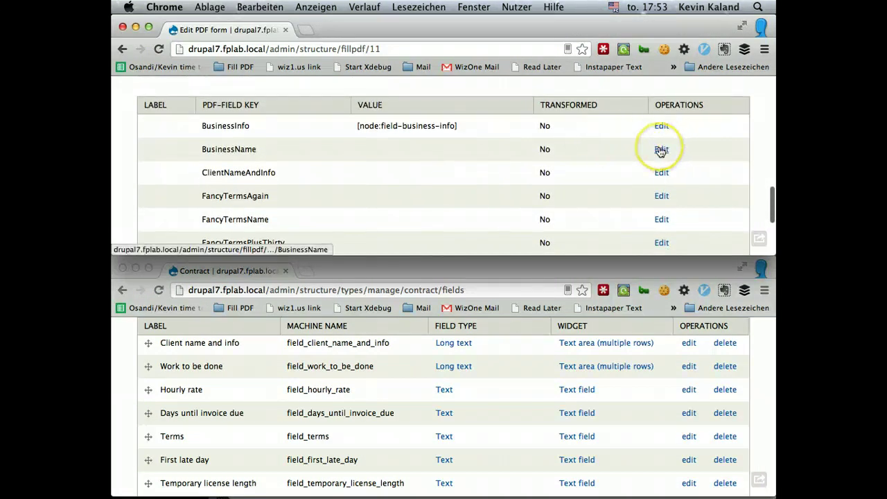
pyautogui.scroll(-2, 660, 151)
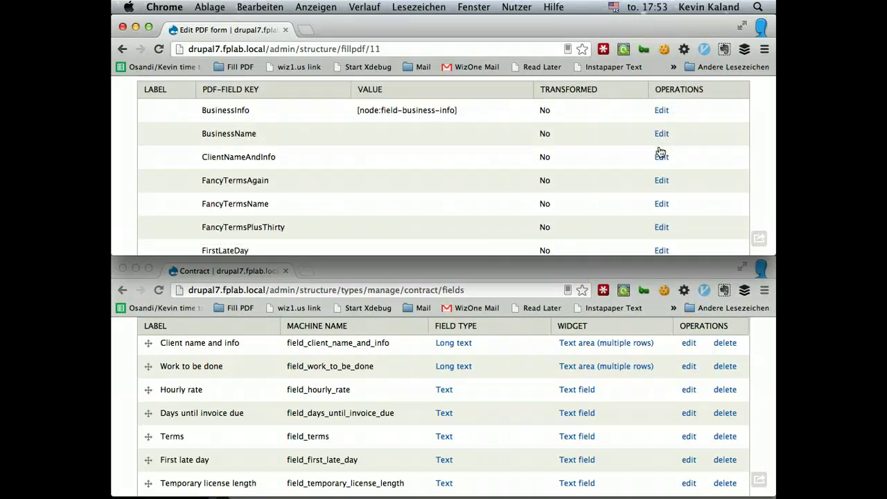
pyautogui.click(300, 197)
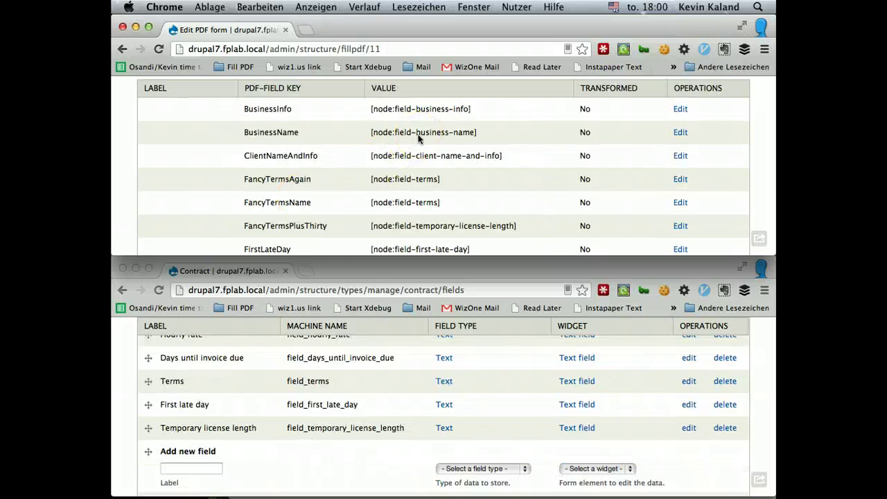
pyautogui.click(374, 177)
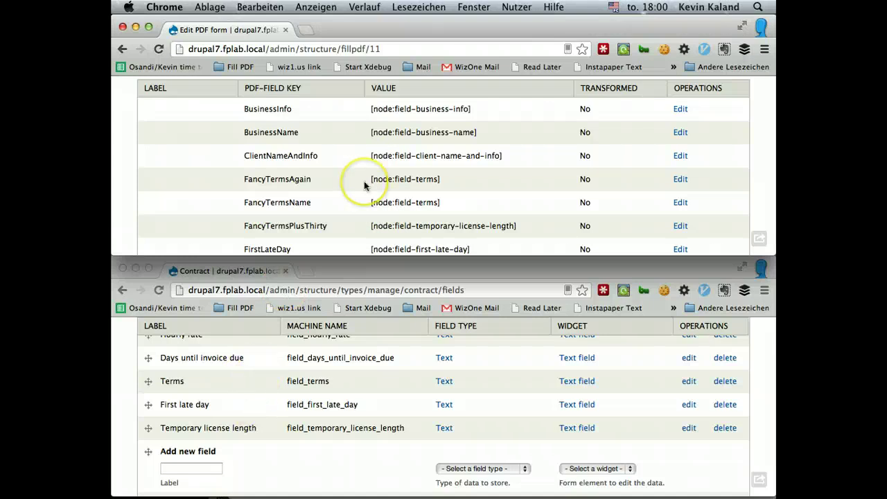
pyautogui.scroll(-3, 364, 183)
pyautogui.scroll(-1, 364, 183)
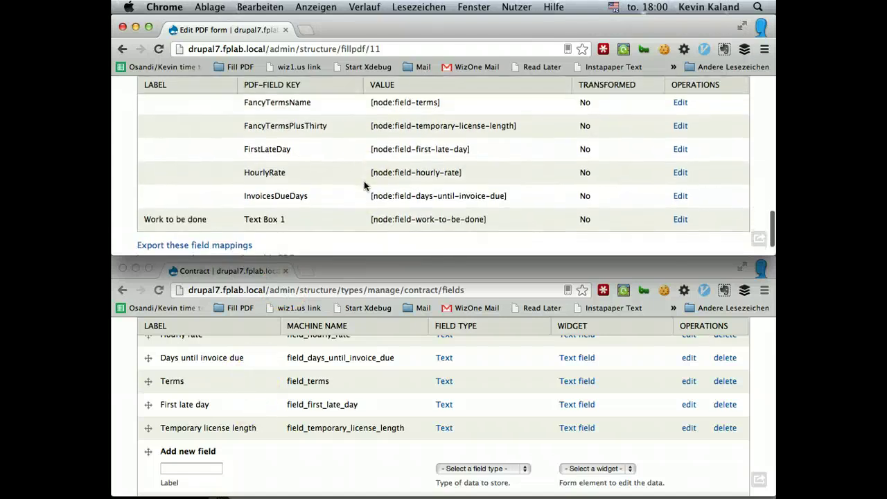
pyautogui.scroll(1, 364, 181)
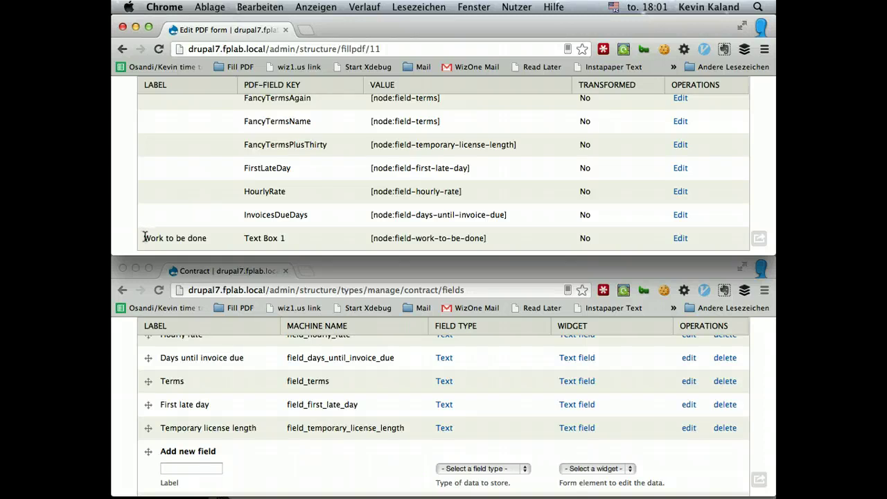
pyautogui.moveTo(144, 238); pyautogui.dragTo(211, 237)
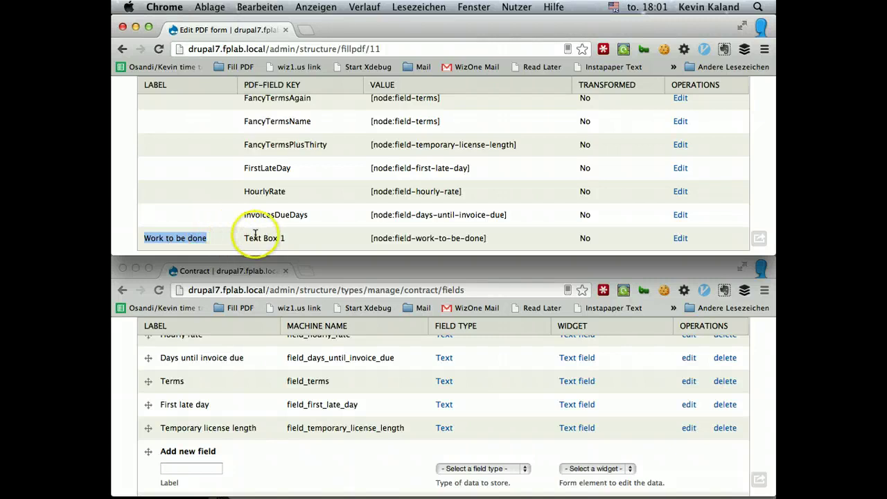
pyautogui.click(254, 235)
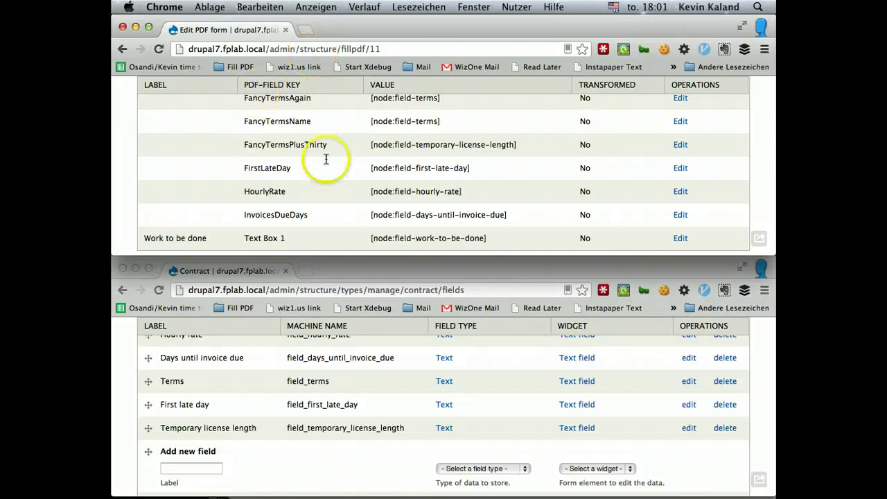
pyautogui.scroll(5, 399, 218)
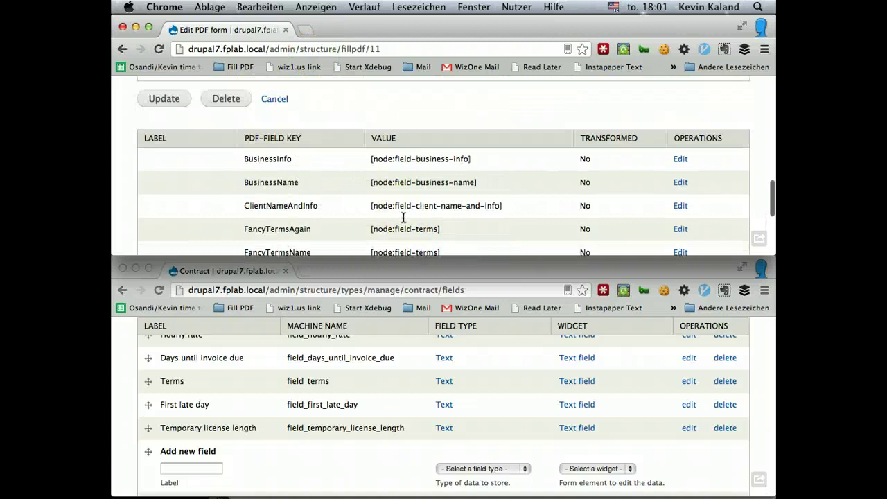
pyautogui.scroll(-5, 404, 217)
pyautogui.scroll(4, 403, 217)
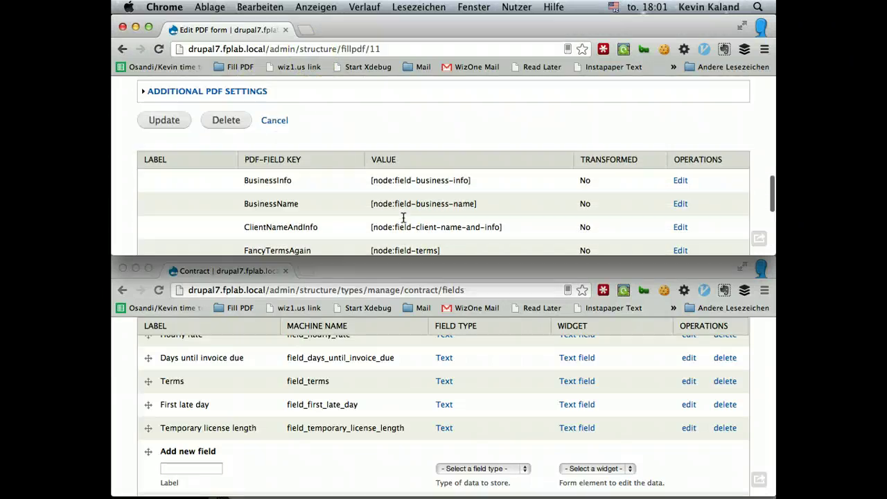
pyautogui.scroll(-4, 403, 218)
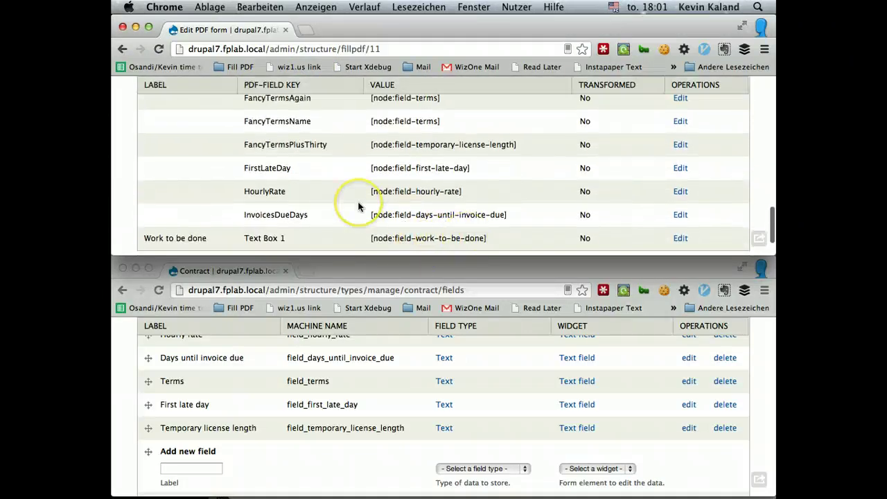
pyautogui.scroll(3, 353, 203)
pyautogui.click(227, 439)
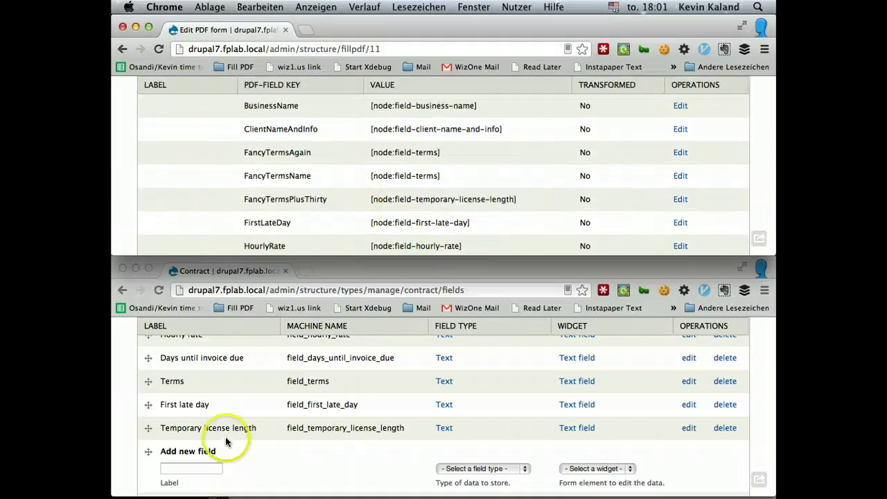
pyautogui.scroll(1, 243, 423)
pyautogui.scroll(10, 236, 416)
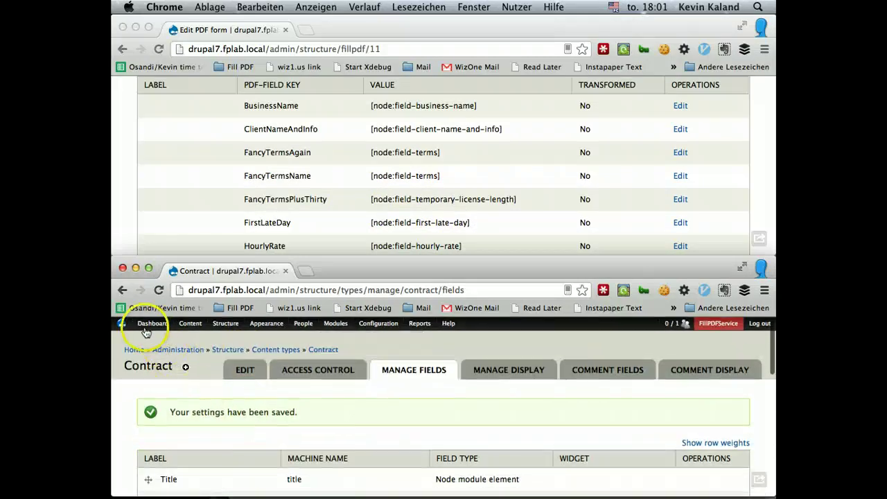
# - Start a new Contract node titled 'Fake contract'
pyautogui.moveTo(190, 324)
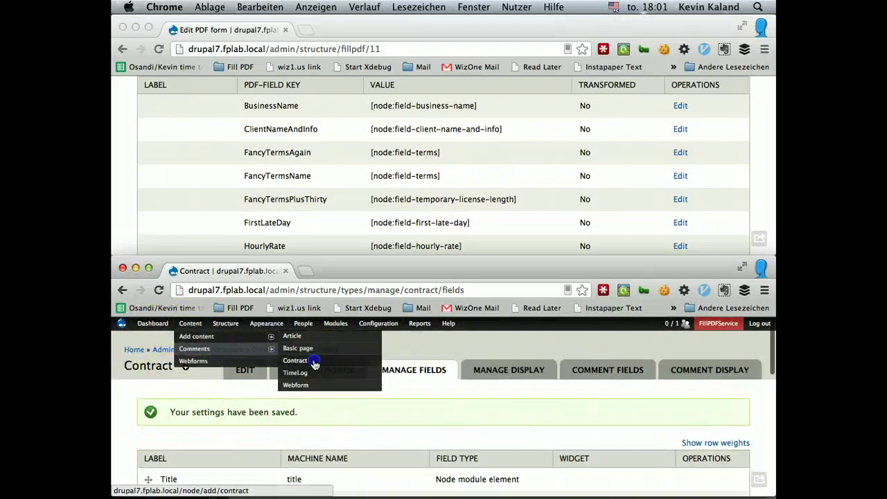
pyautogui.click(313, 362)
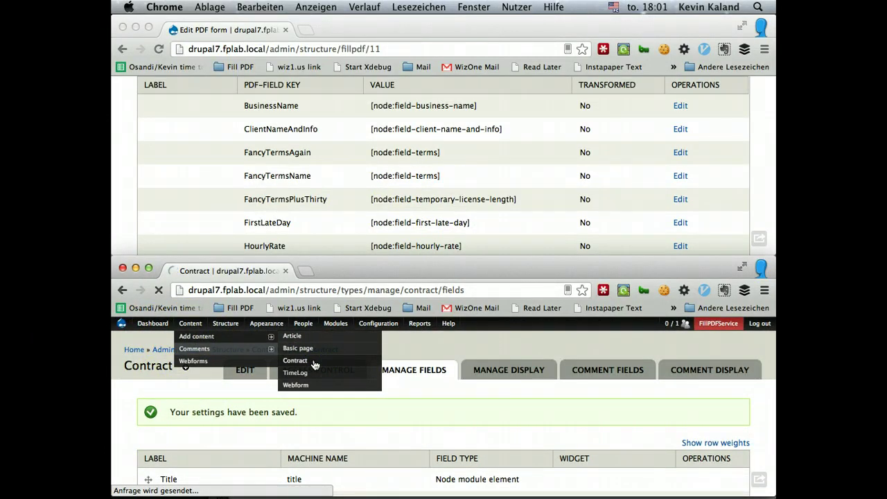
pyautogui.scroll(-2, 328, 363)
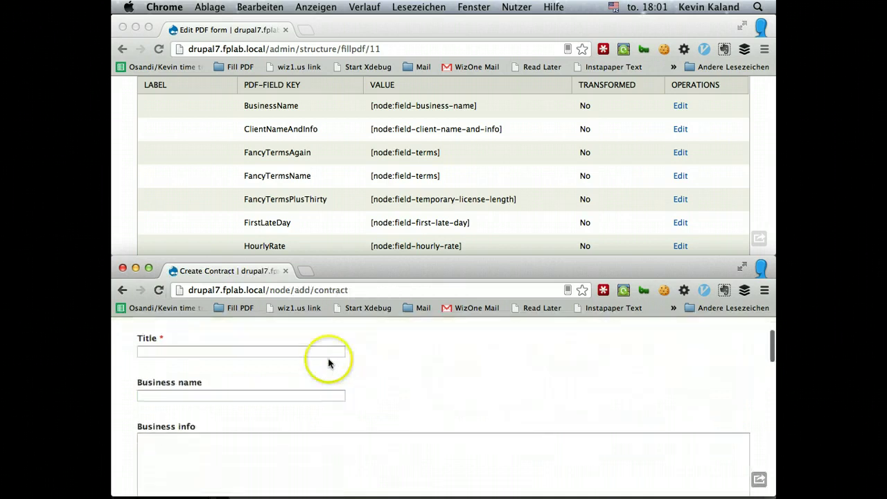
pyautogui.click(317, 353)
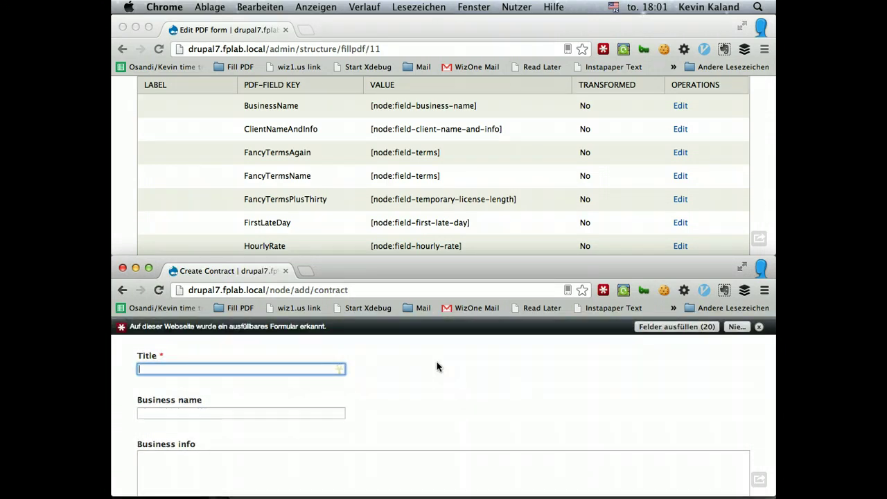
pyautogui.write('Con')
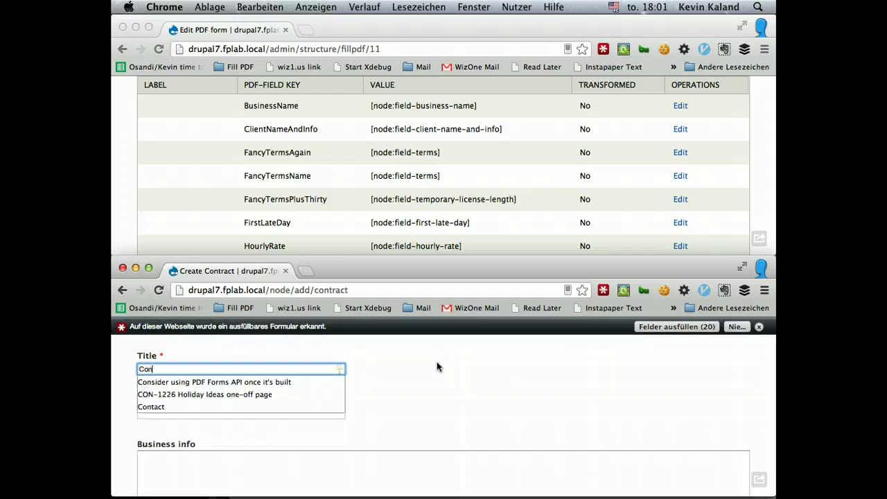
pyautogui.press('BackSpace')
pyautogui.press('BackSpace')
pyautogui.press('BackSpace')
pyautogui.write('Fake co')
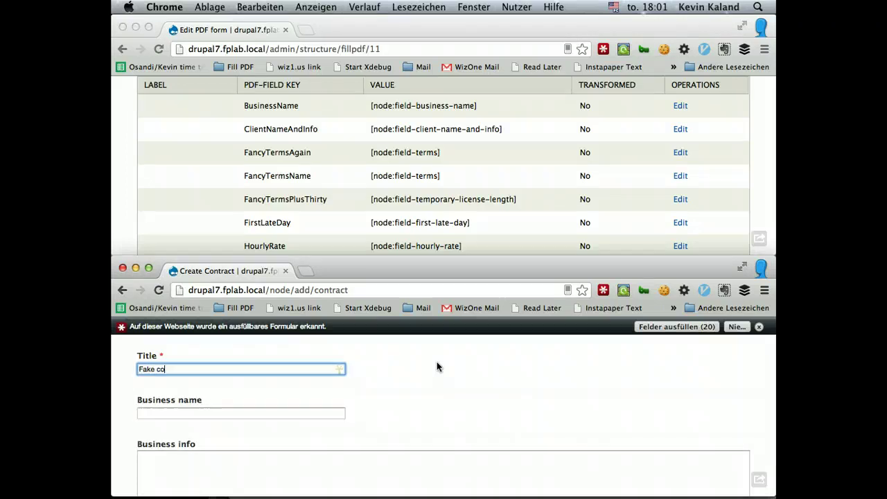
pyautogui.write('ntract')
# - Enter 'Fill PDF Service' as Business name and placeholder address lines in Business info
pyautogui.press('Tab')
pyautogui.write('Fil')
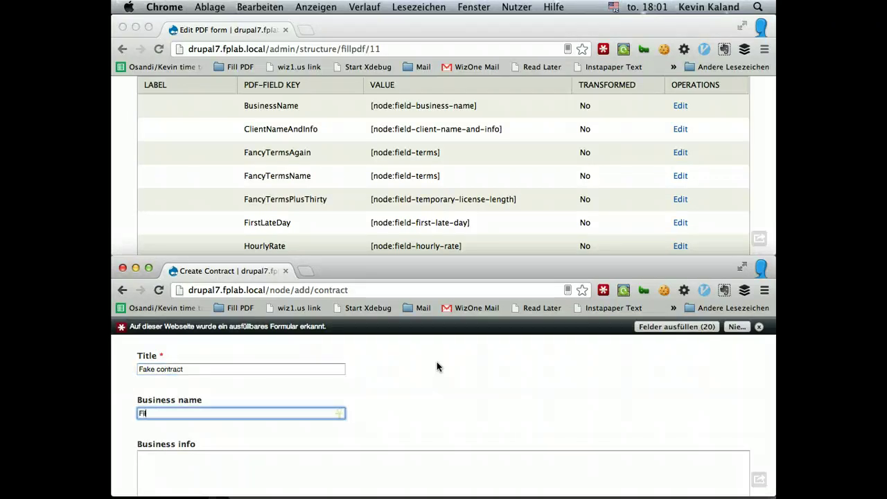
pyautogui.write('l PDF Service')
pyautogui.press('Tab')
pyautogui.scroll(-2, 581, 361)
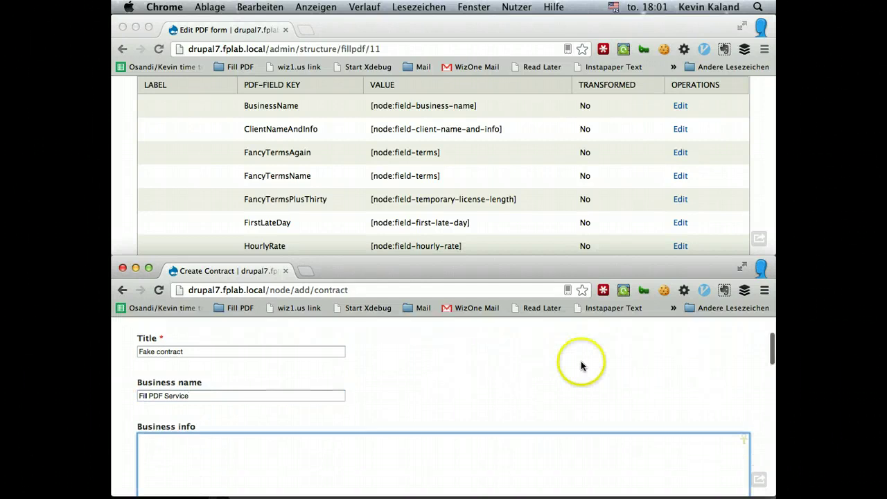
pyautogui.write('Fil')
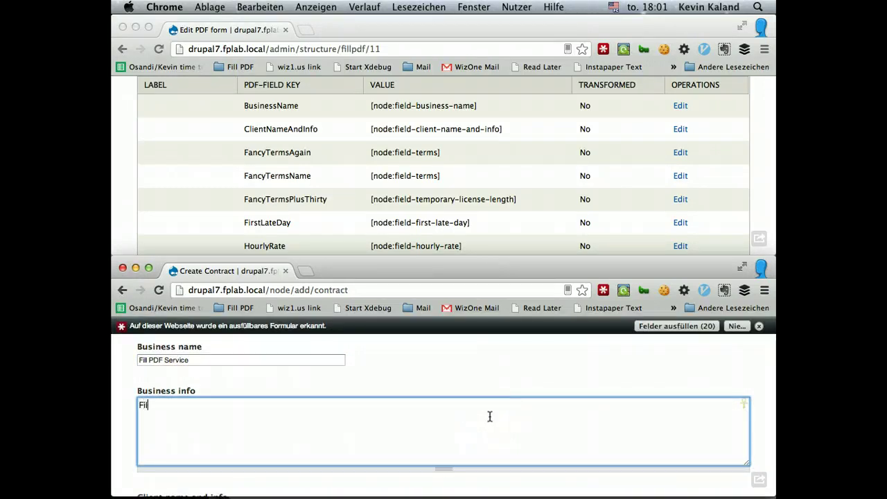
pyautogui.click(452, 429)
pyautogui.click(424, 424)
pyautogui.write('My Address')
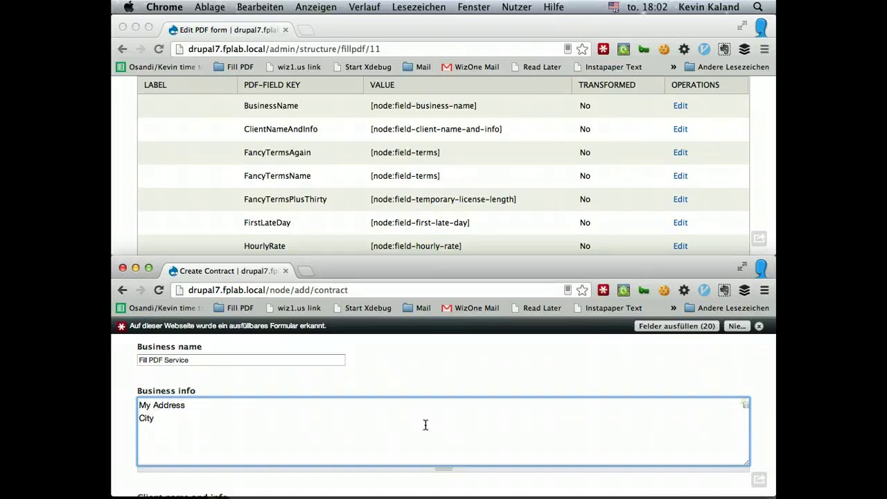
pyautogui.write('City Postal Code CIT')
pyautogui.press('Up')
pyautogui.press('BackSpace')
pyautogui.press('BackSpace')
pyautogui.press('BackSpace')
pyautogui.press('BackSpace')
pyautogui.press('BackSpace')
# - Fill Client name and info with the client's name, New York street address and phone number
pyautogui.write('orway')
pyautogui.scroll(-5, 425, 424)
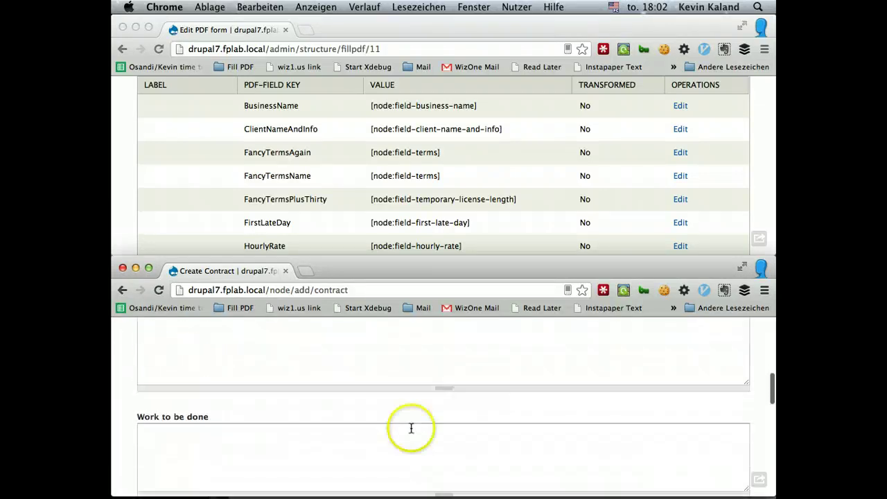
pyautogui.click(366, 369)
pyautogui.scroll(2, 366, 371)
pyautogui.write('Some ')
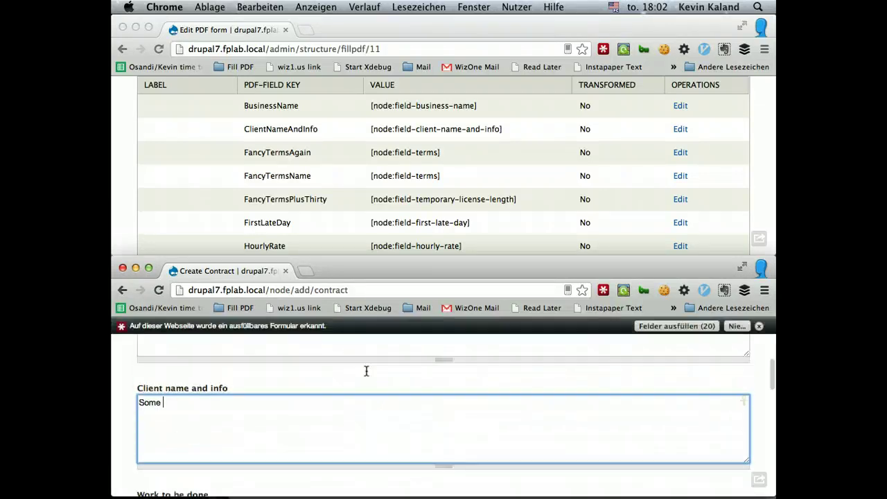
pyautogui.write('Client123 Firs tS')
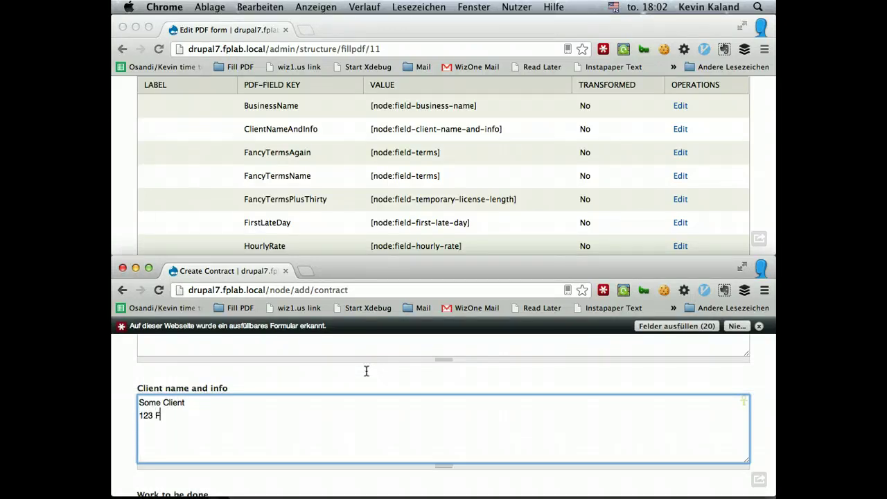
pyautogui.press('BackSpace')
pyautogui.press('BackSpace')
pyautogui.press('BackSpace')
pyautogui.write('t St.')
pyautogui.press('Return')
pyautogui.write('New York, NY')
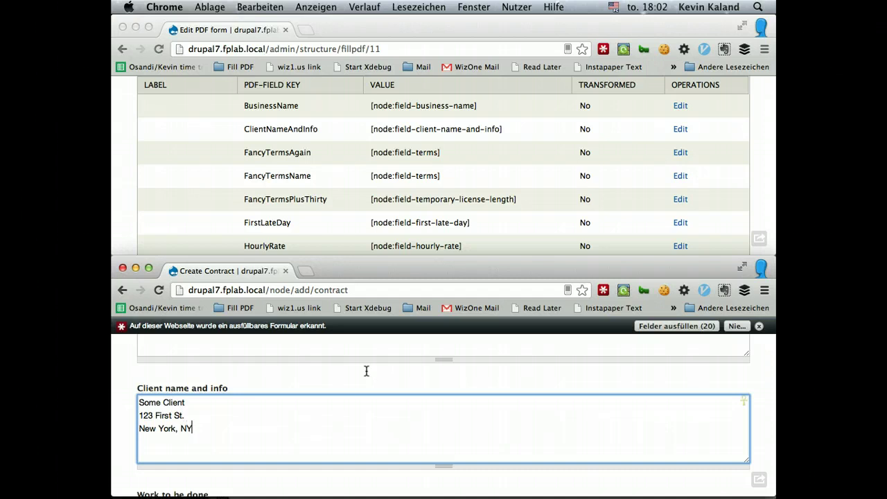
pyautogui.write(' 10001')
pyautogui.click(412, 393)
pyautogui.press('Return')
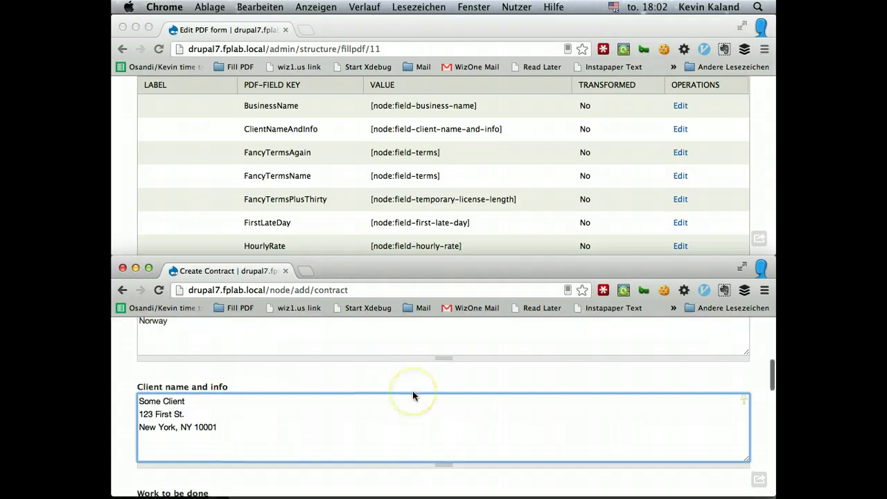
pyautogui.scroll(-1, 413, 393)
pyautogui.write('+1 (123')
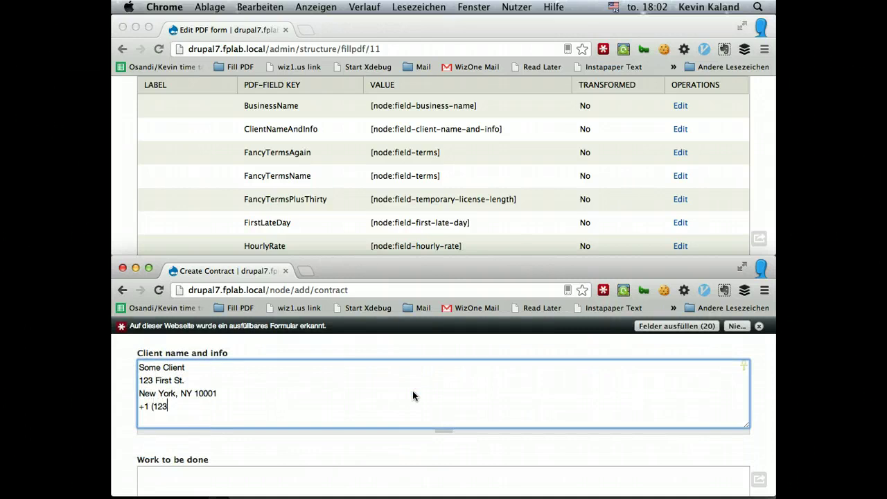
pyautogui.write(') 456-7890')
pyautogui.scroll(1, 414, 395)
# - Add the business phone number on a new line after Norway in Business info
pyautogui.click(347, 340)
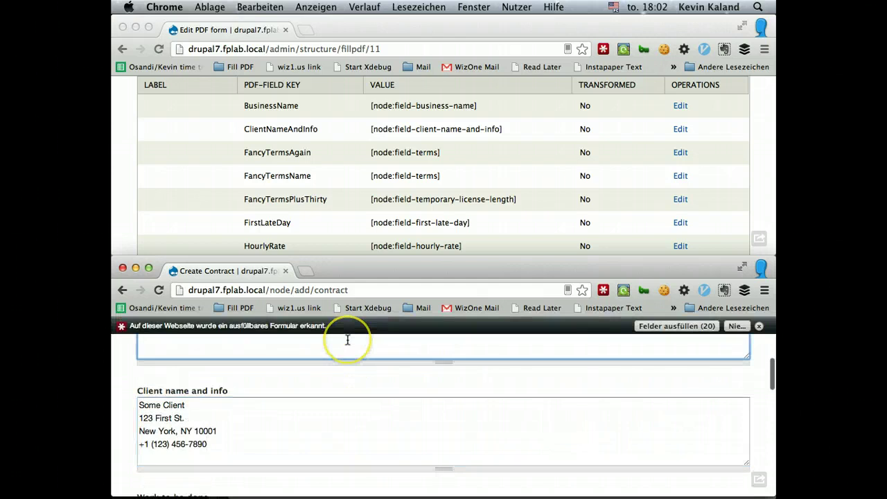
pyautogui.scroll(2, 347, 339)
pyautogui.press('Return')
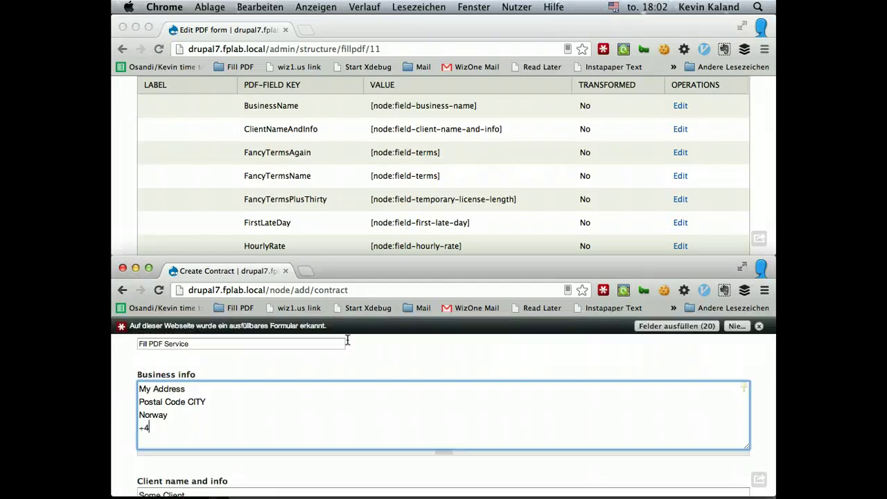
pyautogui.scroll(-5, 386, 346)
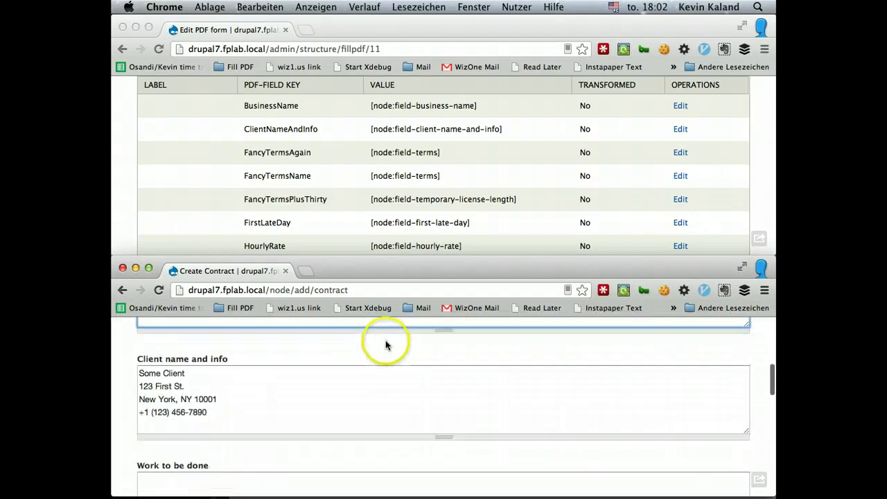
pyautogui.click(356, 421)
# - Enter two work items: Fill PDF with Webform 4.x tokens and with Webform Rules
pyautogui.scroll(-3, 356, 421)
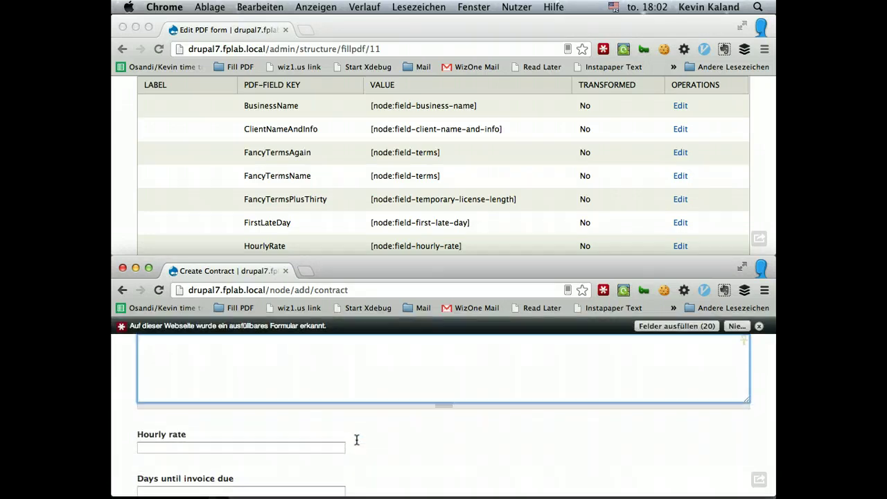
pyautogui.write('1. Make Fill PDF ')
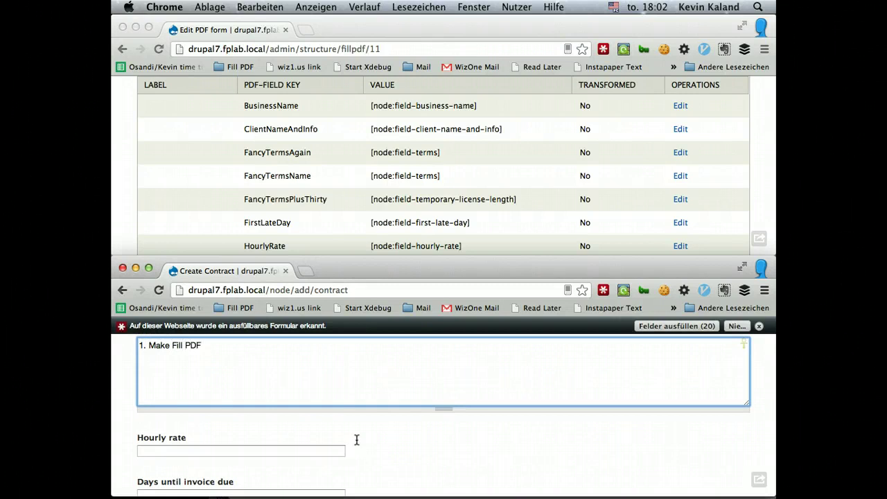
pyautogui.write('work with Webform 4.x')
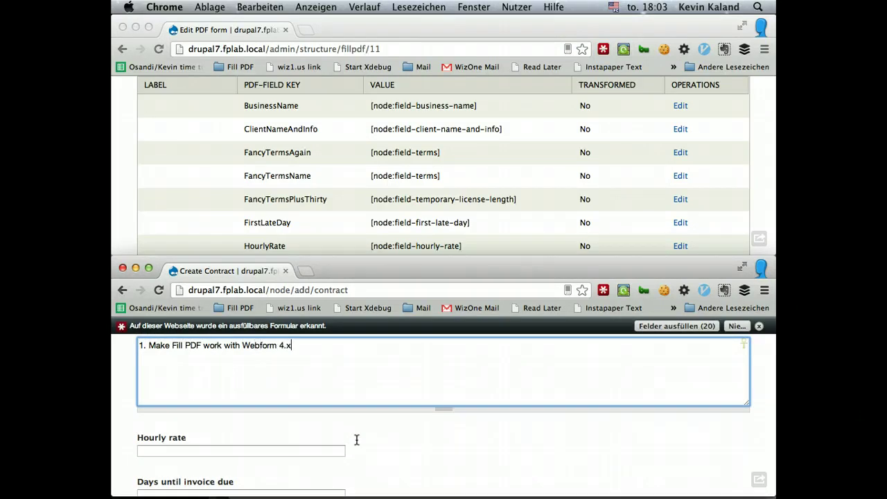
pyautogui.write(' tokens. ')
pyautogui.write('2. Make fl')
pyautogui.press('BackSpace')
pyautogui.write('Fill')
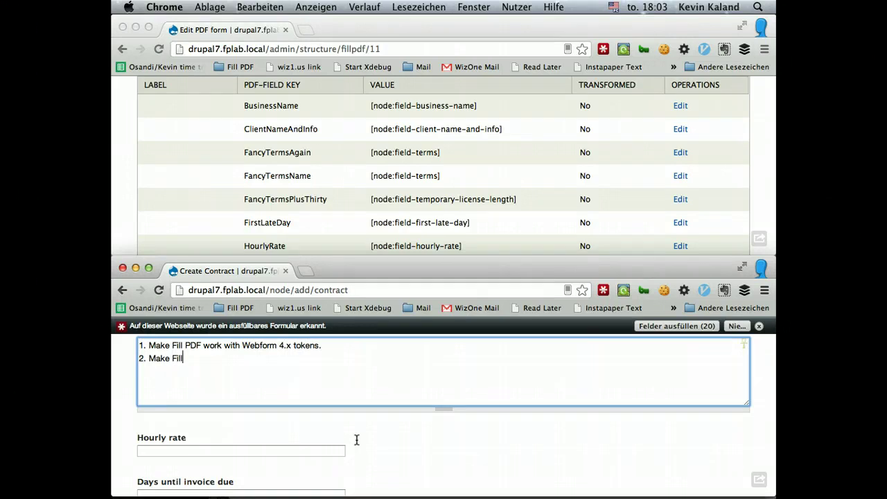
pyautogui.write(' PDF work with Webform Rules again.')
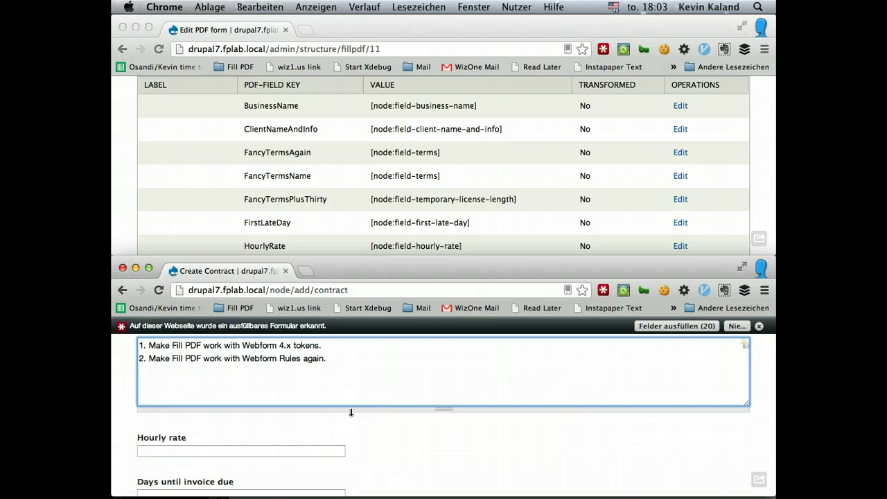
pyautogui.scroll(-1, 350, 411)
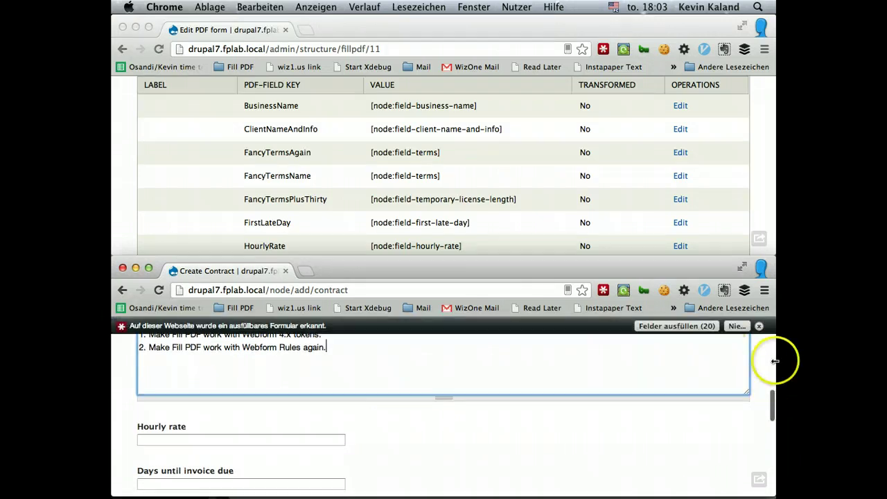
pyautogui.click(759, 325)
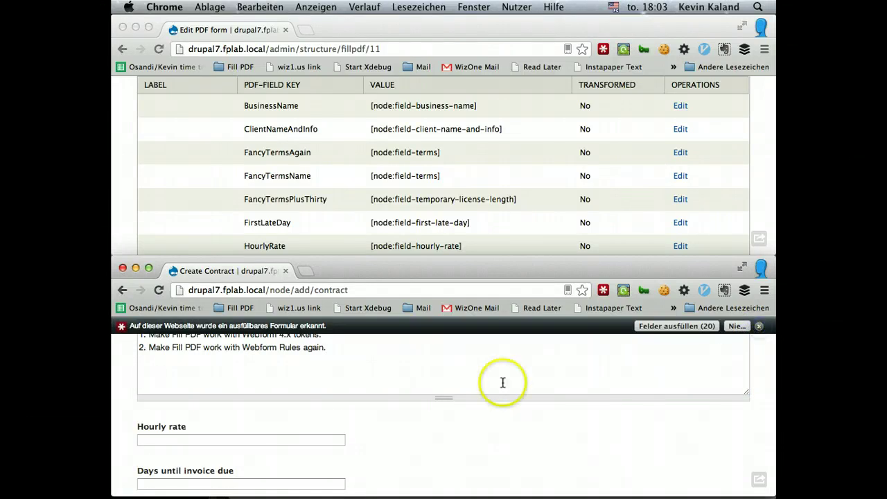
# - Set hourly rate to USD, days until invoice due to 15, and first late day to 16
pyautogui.scroll(-1, 426, 421)
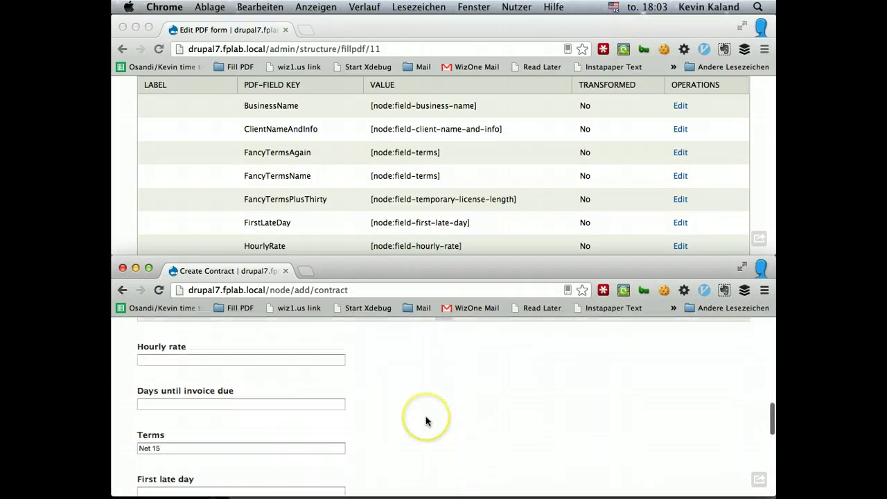
pyautogui.click(232, 361)
pyautogui.write('USD$75/hr.')
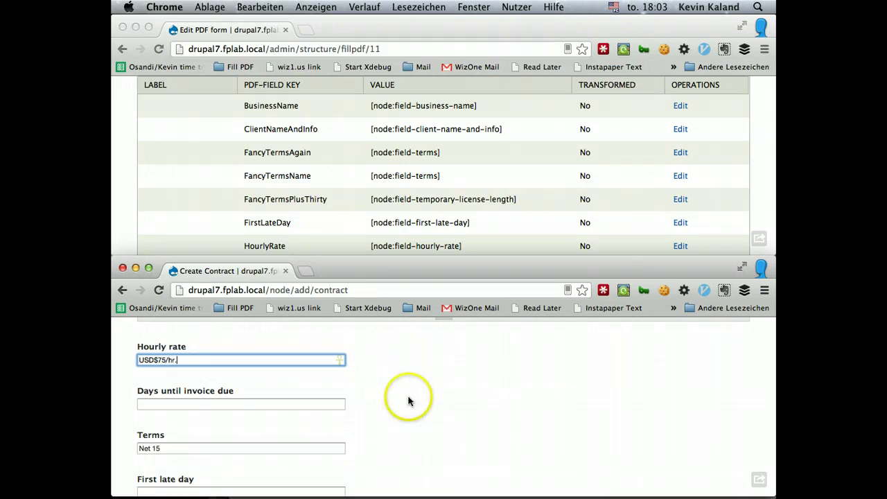
pyautogui.scroll(-1, 408, 402)
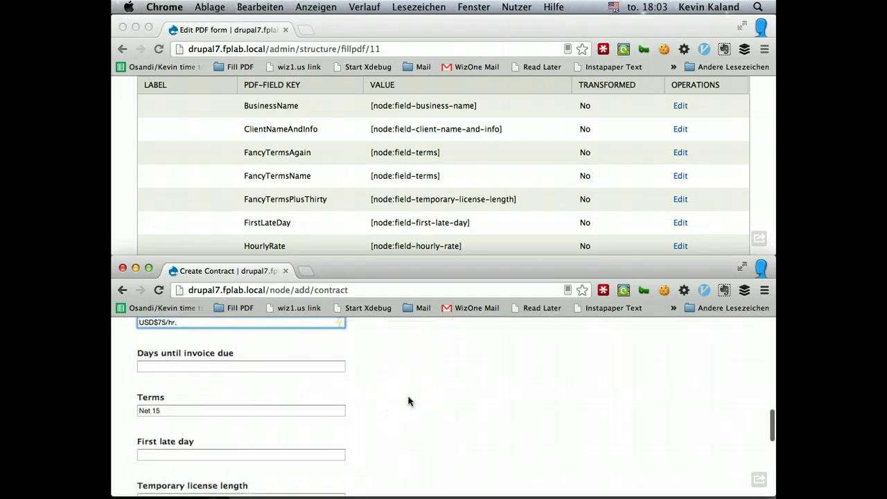
pyautogui.press('Tab')
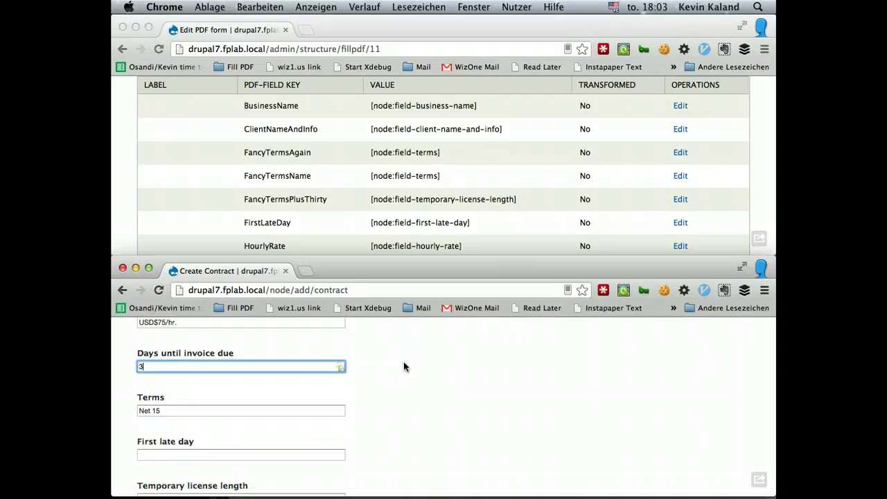
pyautogui.press('Tab')
pyautogui.press('Right')
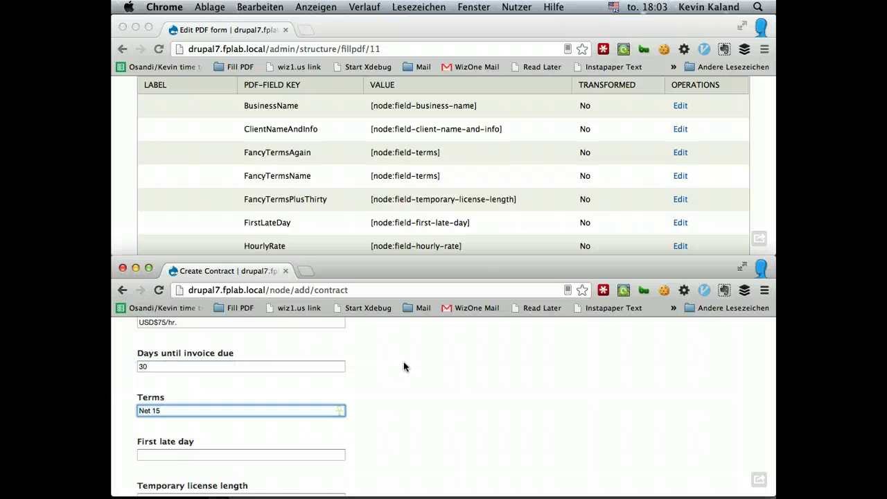
pyautogui.hotkey('shift', 'Tab')
pyautogui.write('15')
pyautogui.scroll(-2, 413, 367)
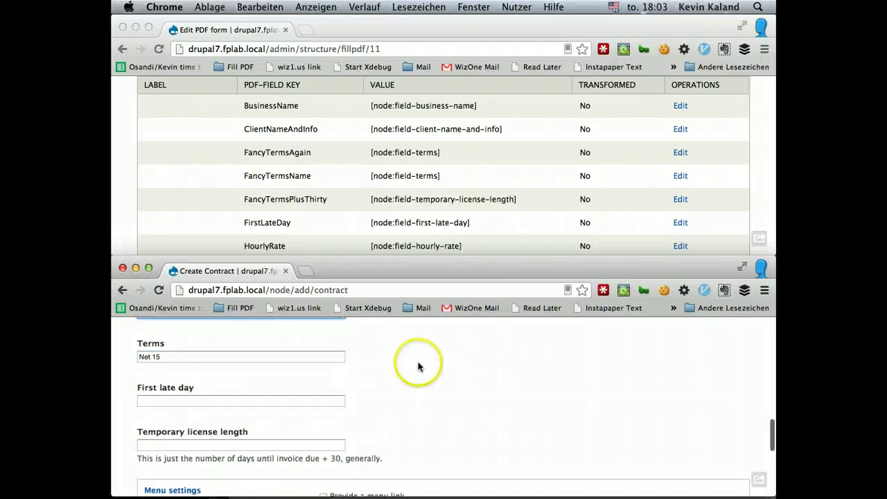
pyautogui.press('Tab')
pyautogui.press('Tab')
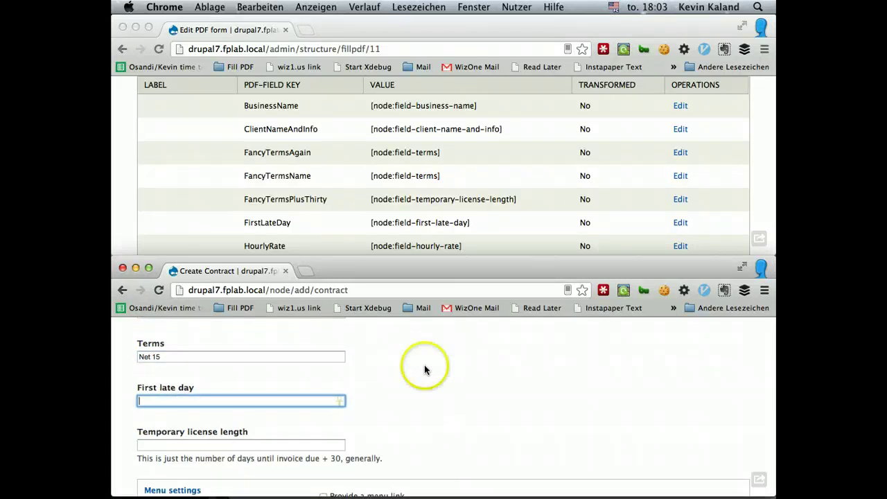
pyautogui.write('16')
pyautogui.press('Tab')
pyautogui.scroll(-2, 405, 361)
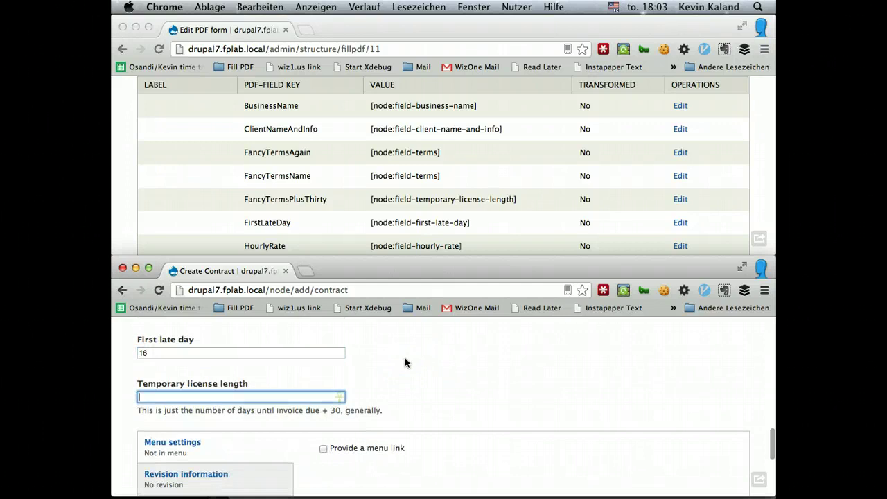
pyautogui.scroll(-1, 404, 357)
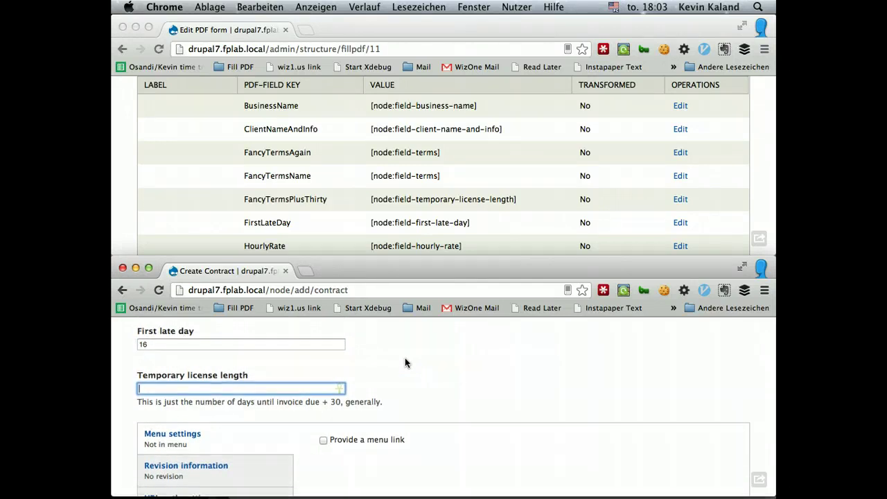
pyautogui.scroll(-2, 405, 362)
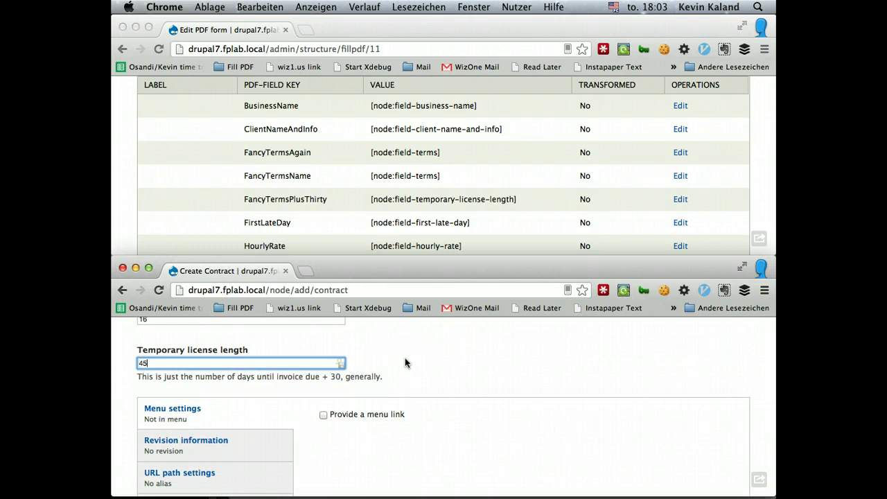
pyautogui.scroll(-10, 405, 360)
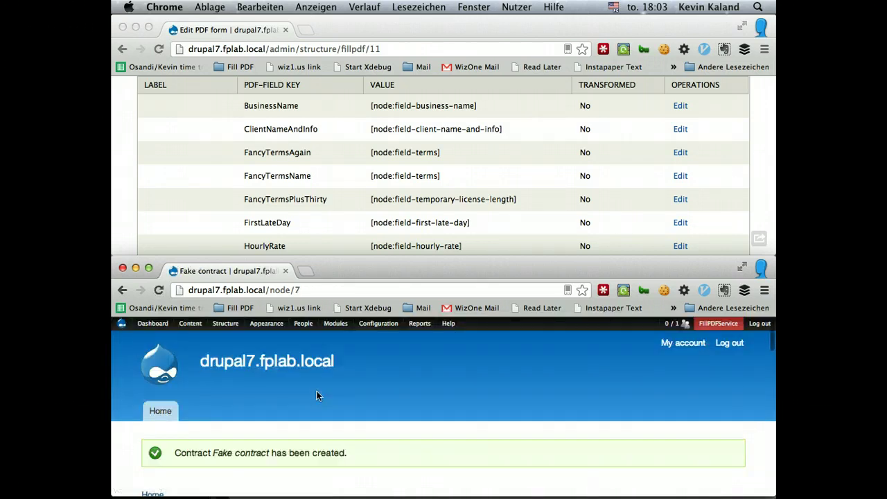
# - Set the Fill PDF form's Default Node ID to 7 and update the mapping
pyautogui.click(368, 403)
pyautogui.scroll(-3, 368, 405)
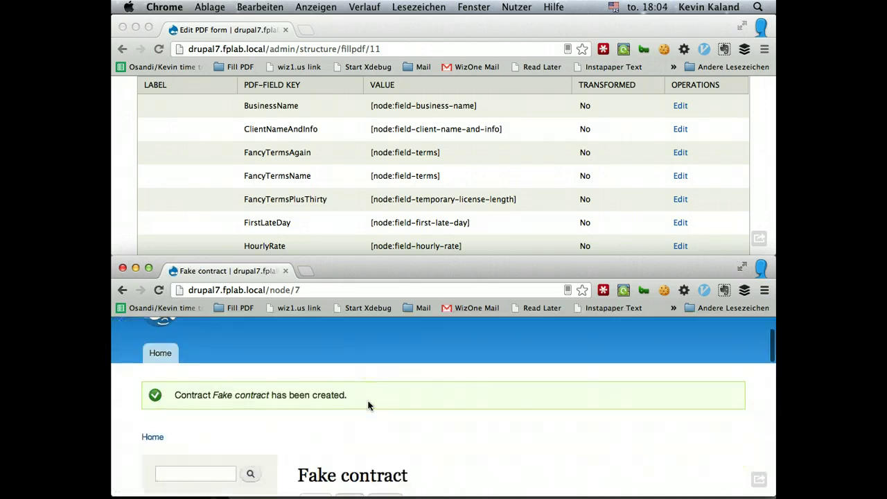
pyautogui.scroll(-10, 368, 405)
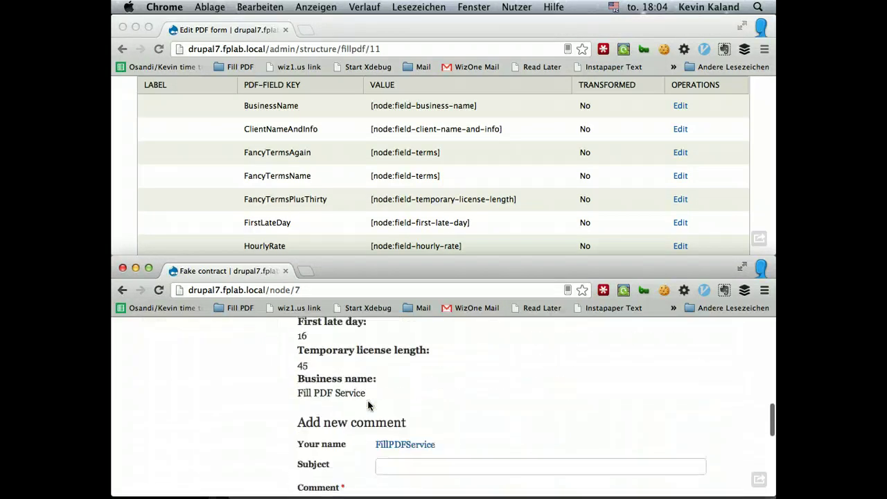
pyautogui.scroll(15, 368, 405)
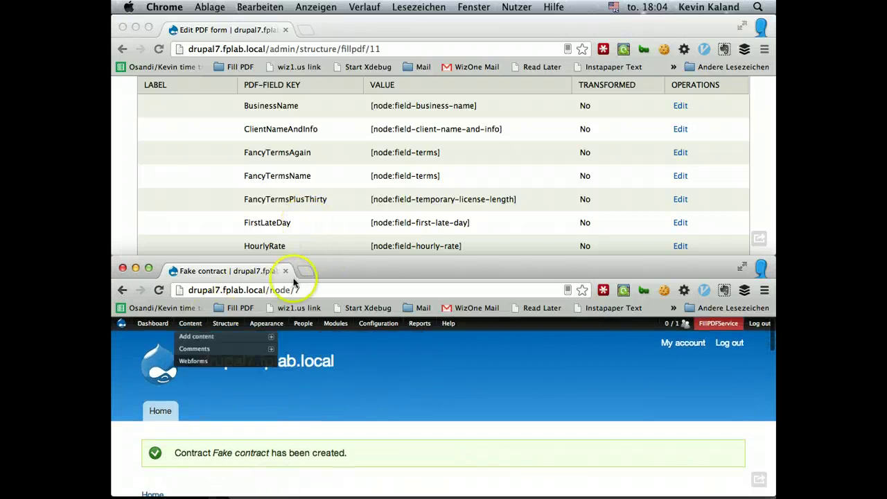
pyautogui.scroll(10, 212, 188)
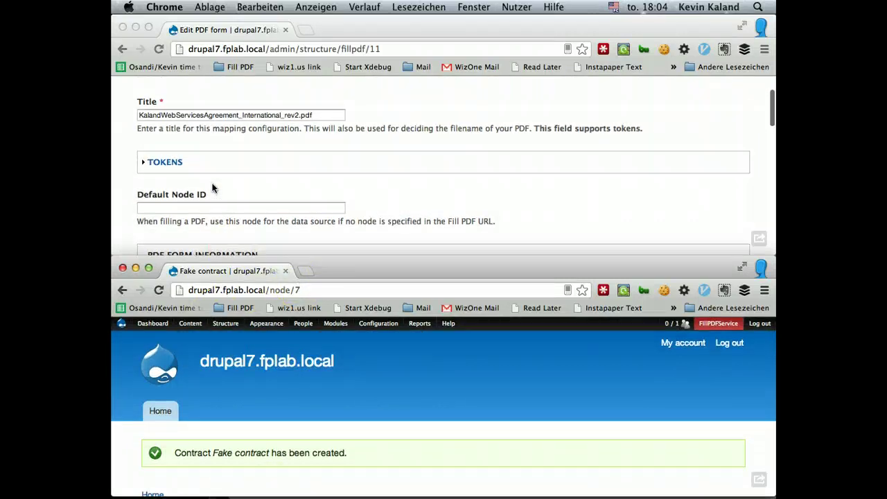
pyautogui.click(204, 208)
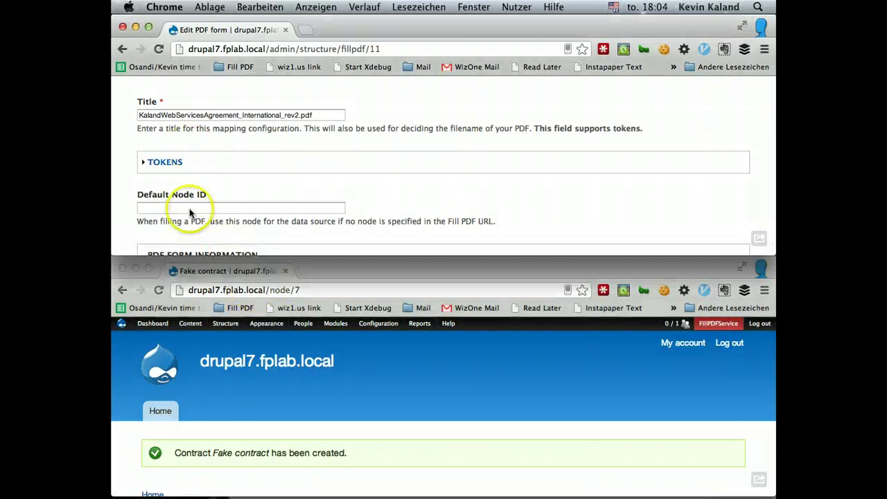
pyautogui.click(189, 208)
pyautogui.scroll(-10, 380, 188)
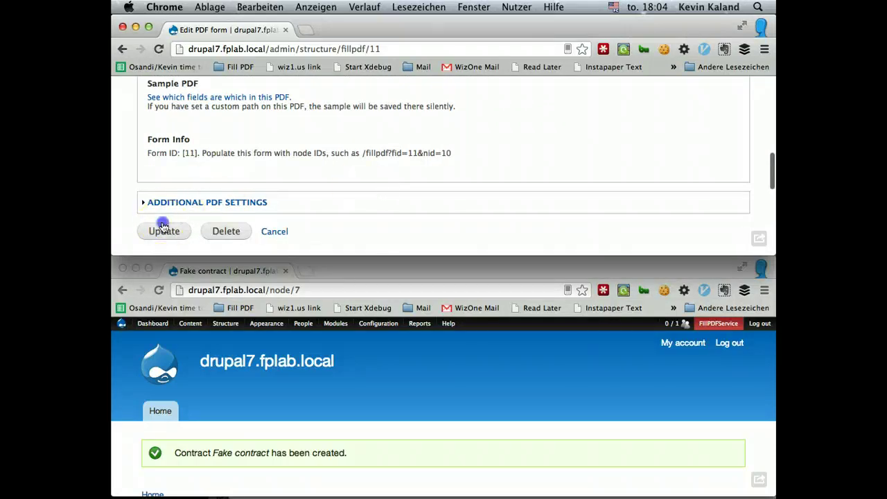
pyautogui.click(162, 230)
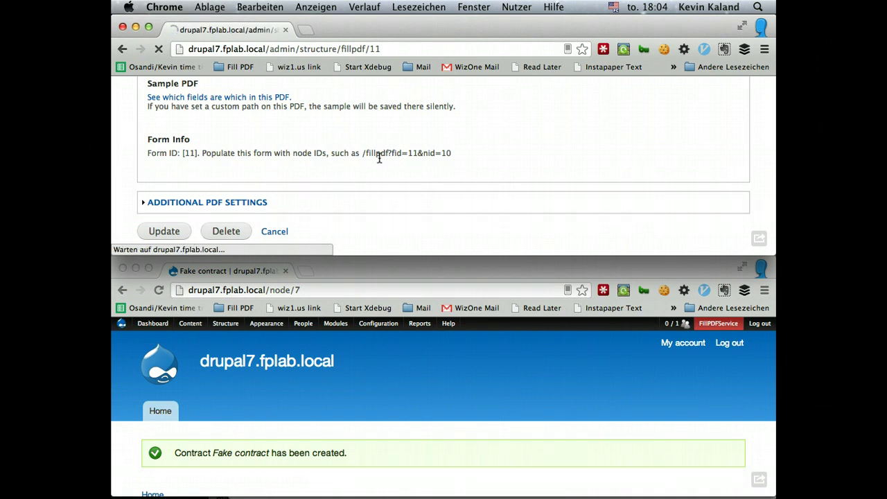
pyautogui.scroll(-10, 379, 158)
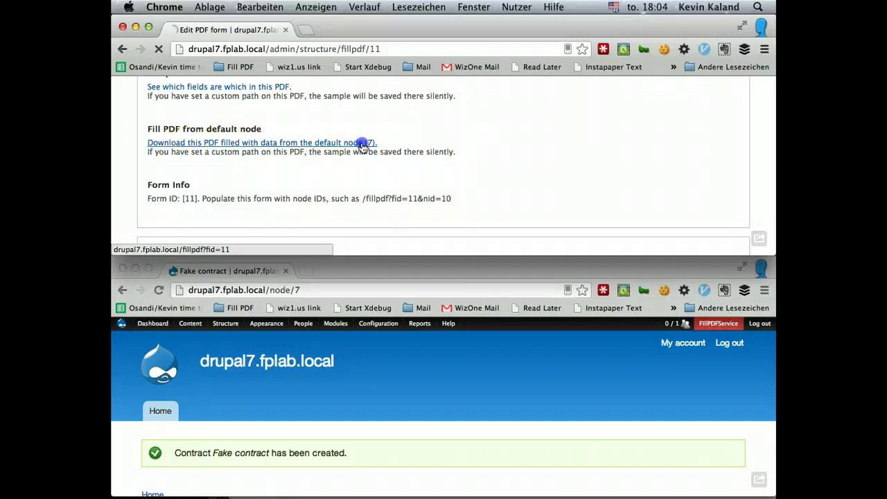
# - Download the PDF filled from the default node and save it to Downloads
pyautogui.click(361, 144)
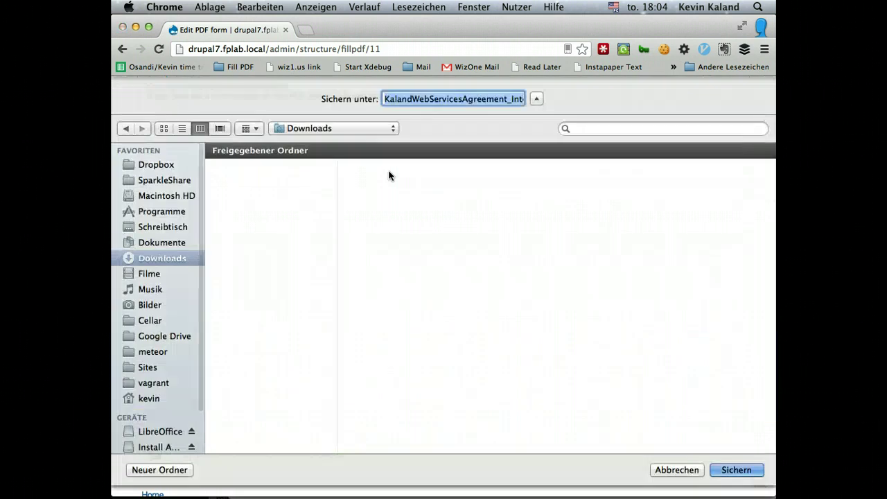
pyautogui.click(389, 174)
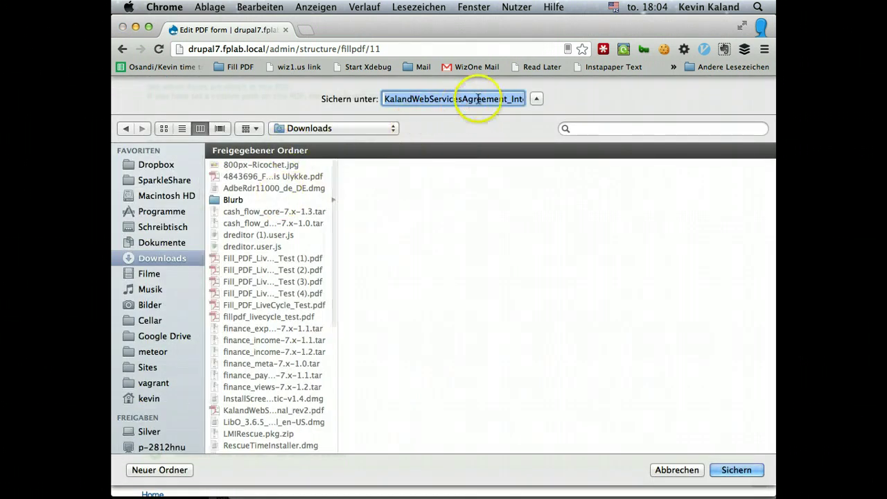
pyautogui.click(743, 471)
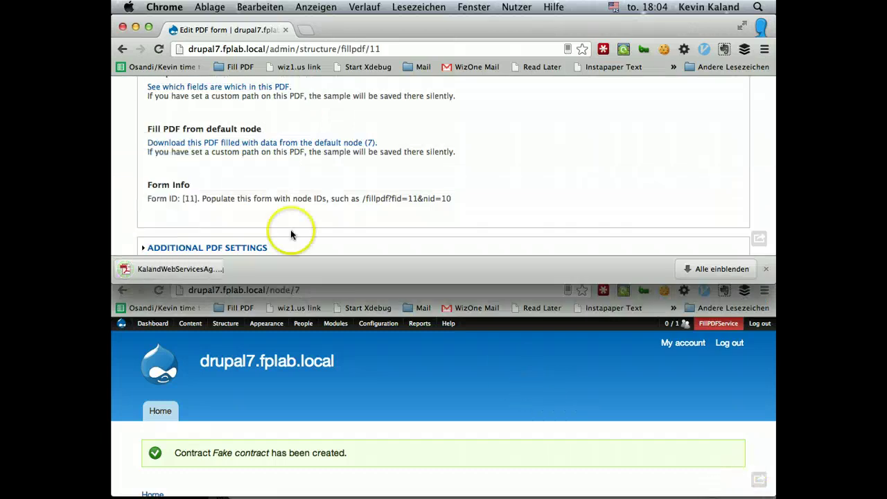
# - Reveal the downloaded PDF in Finder and open it with Adobe Reader
pyautogui.click(242, 269)
pyautogui.click(285, 303)
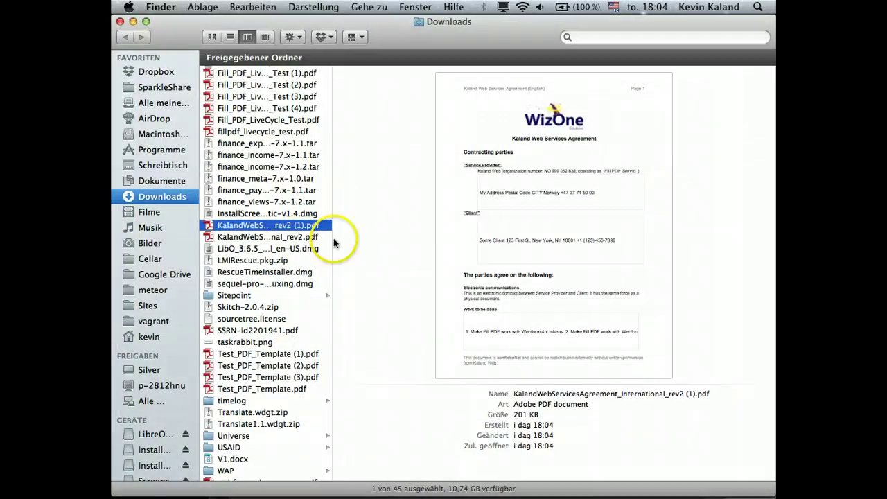
pyautogui.rightClick(266, 226)
pyautogui.moveTo(356, 239)
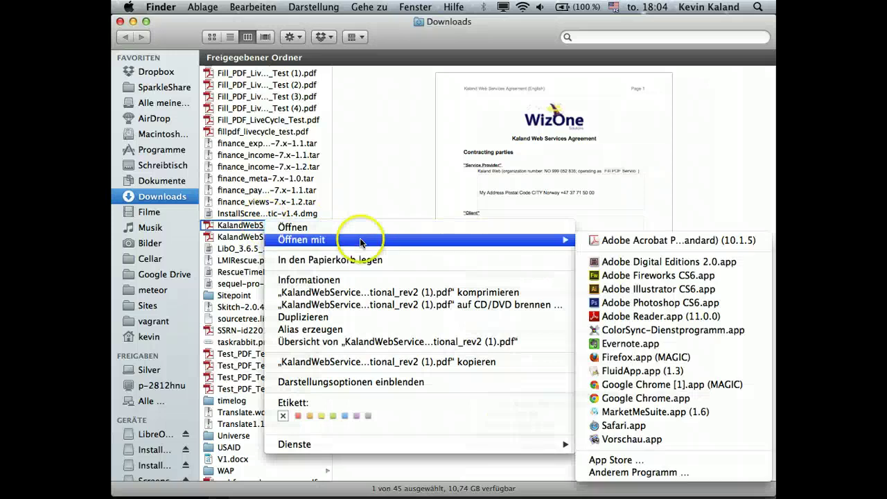
pyautogui.click(641, 316)
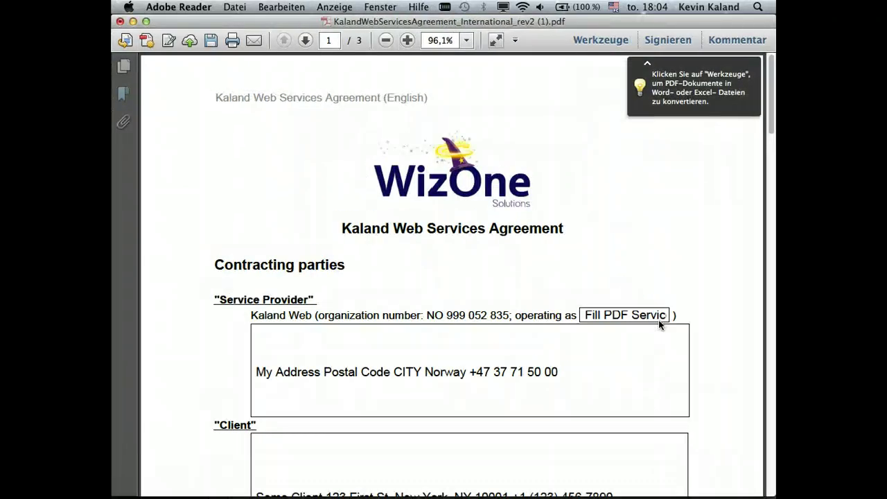
pyautogui.click(618, 297)
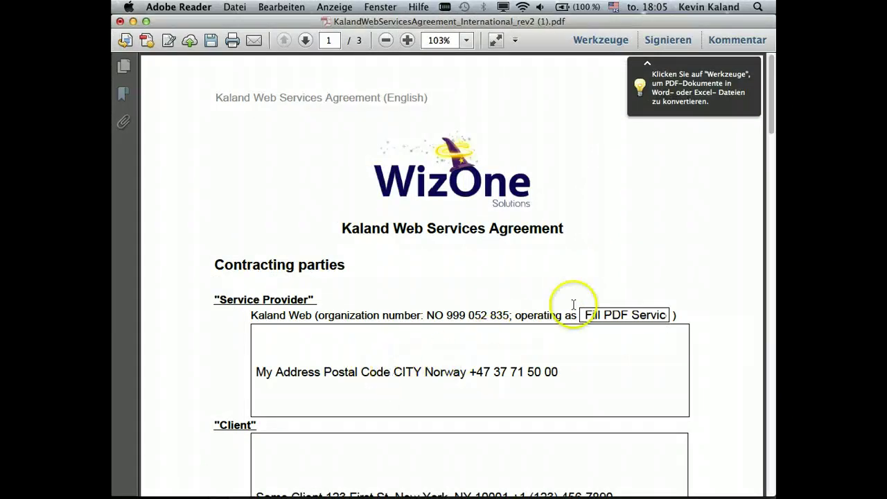
pyautogui.scroll(-2, 636, 208)
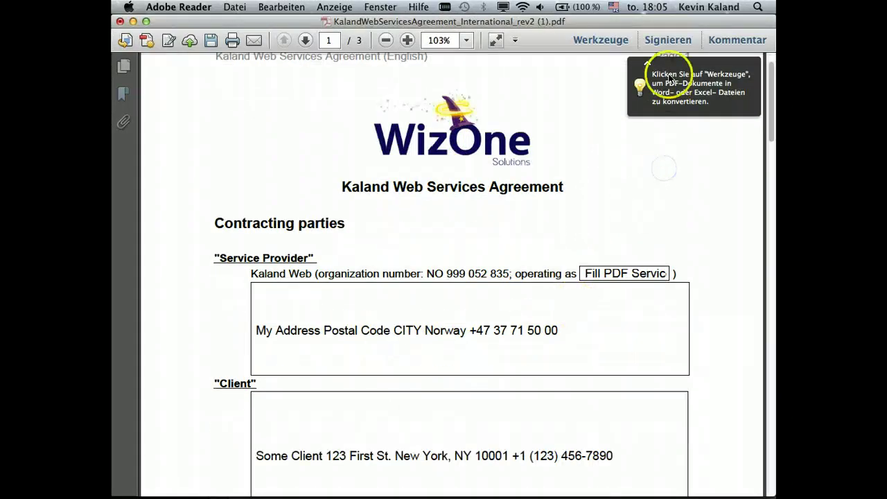
pyautogui.click(754, 63)
pyautogui.scroll(-5, 508, 172)
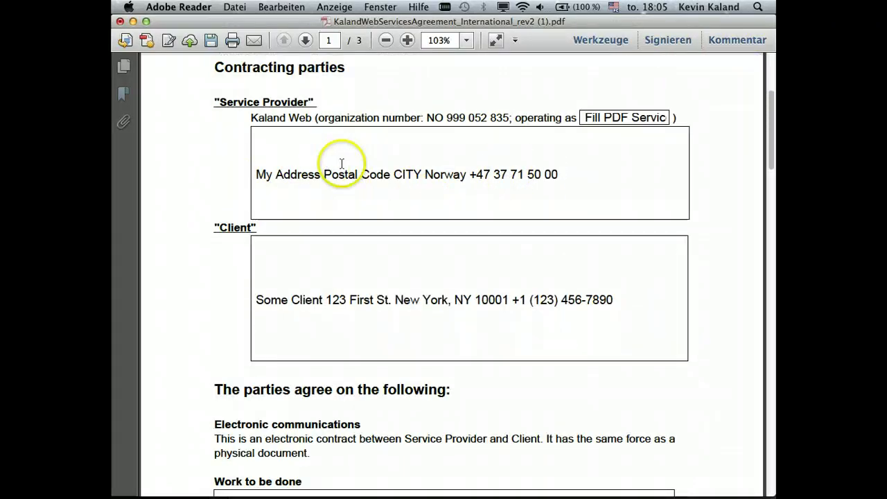
pyautogui.scroll(-2, 416, 180)
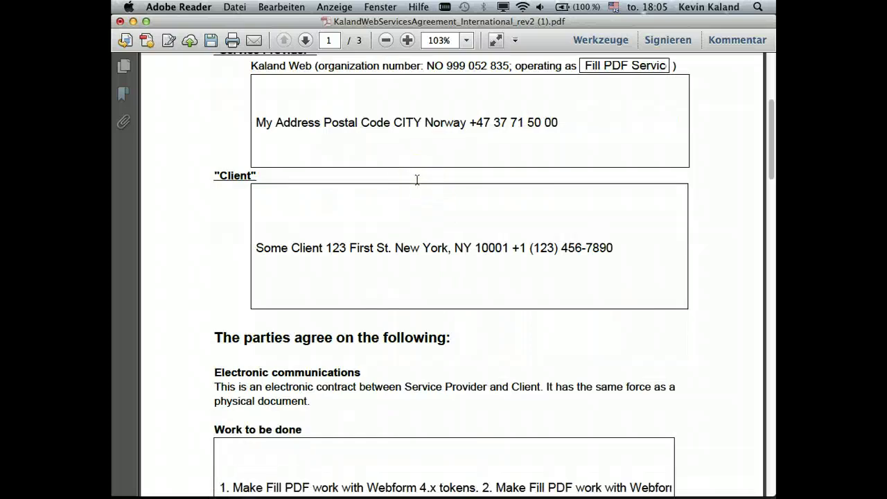
pyautogui.scroll(-8, 416, 181)
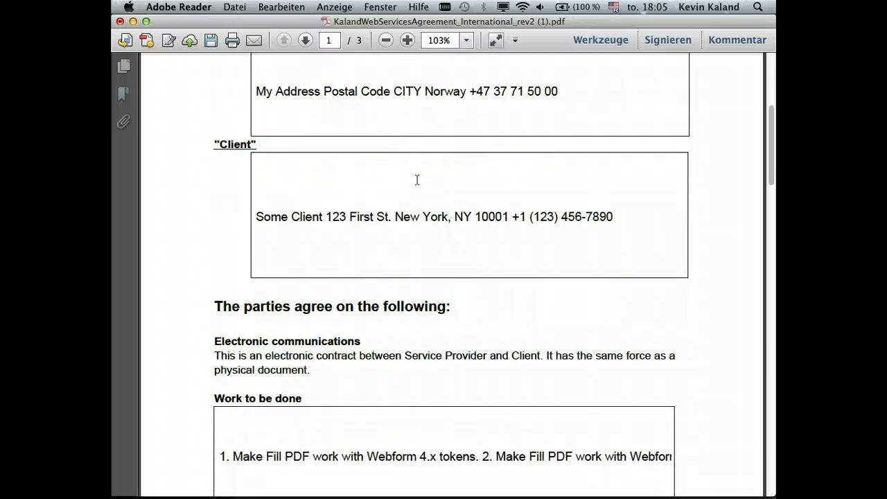
pyautogui.scroll(-12, 417, 180)
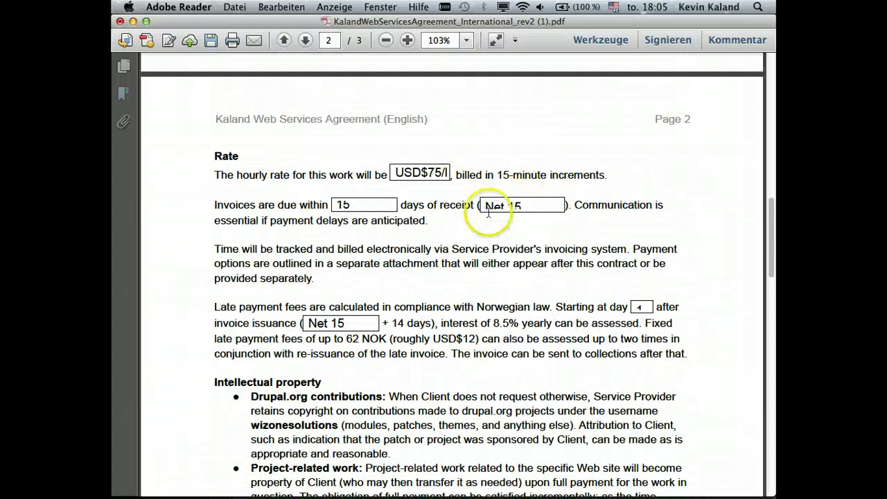
pyautogui.click(520, 206)
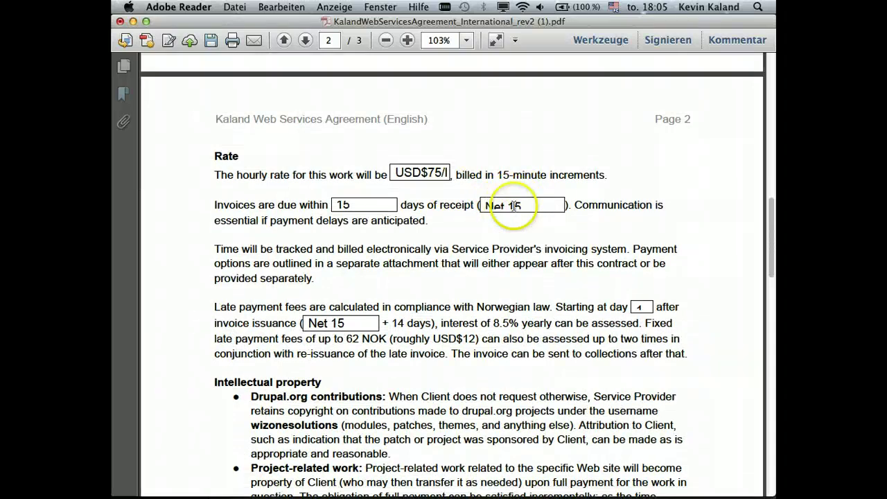
pyautogui.scroll(-1, 447, 213)
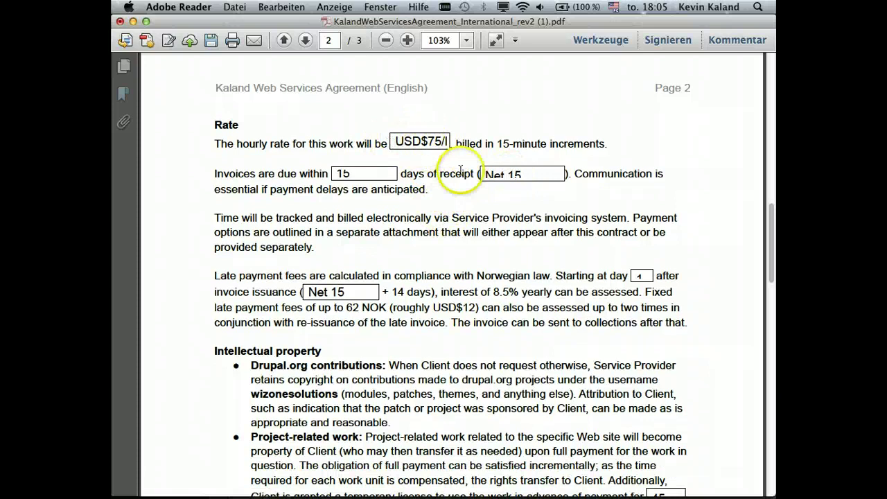
pyautogui.scroll(-2, 463, 212)
pyautogui.scroll(-10, 464, 212)
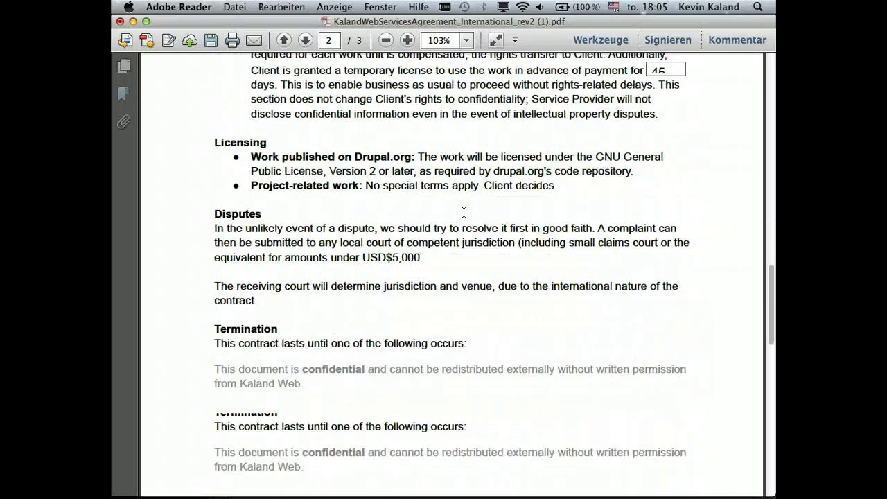
pyautogui.scroll(-5, 463, 211)
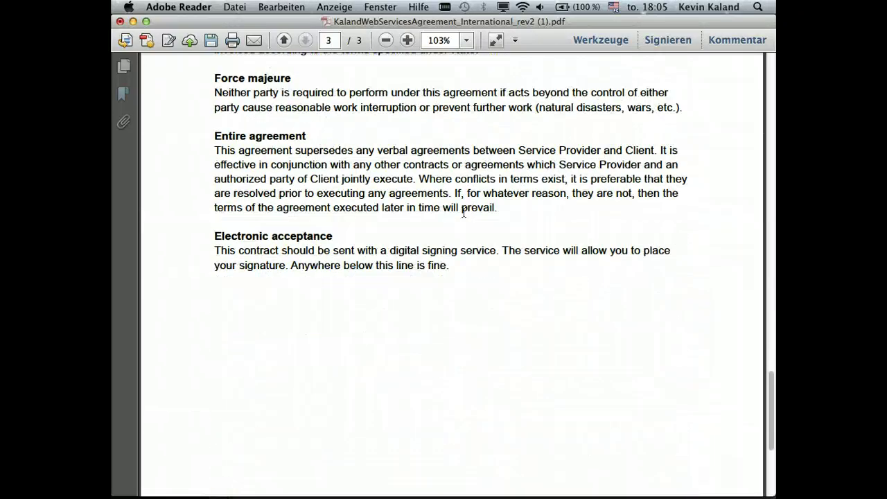
pyautogui.scroll(4, 463, 211)
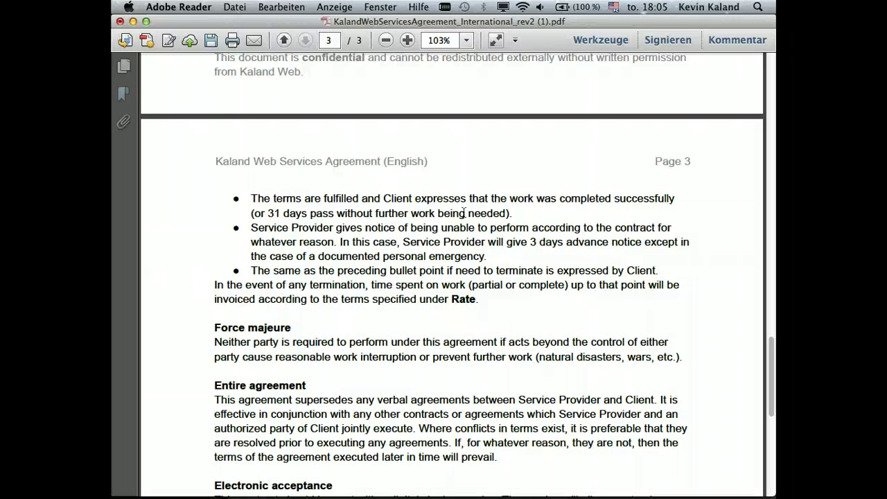
pyautogui.scroll(-3, 464, 211)
pyautogui.scroll(-4, 463, 211)
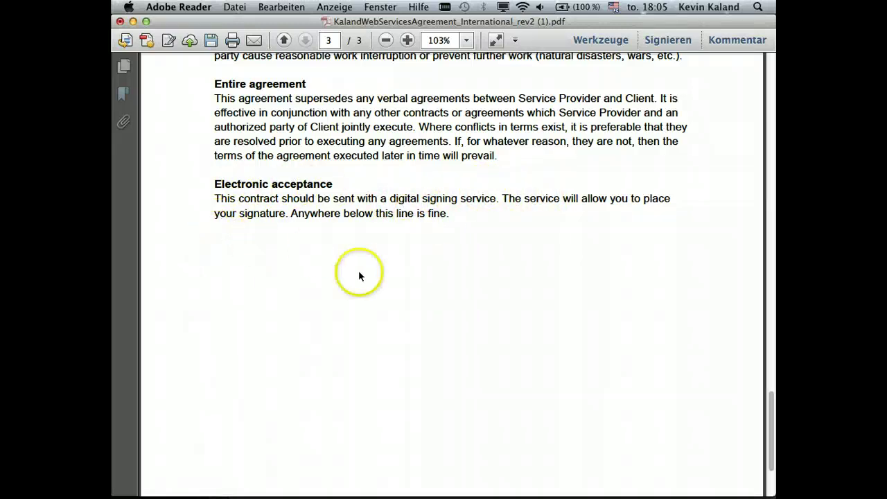
pyautogui.scroll(15, 428, 257)
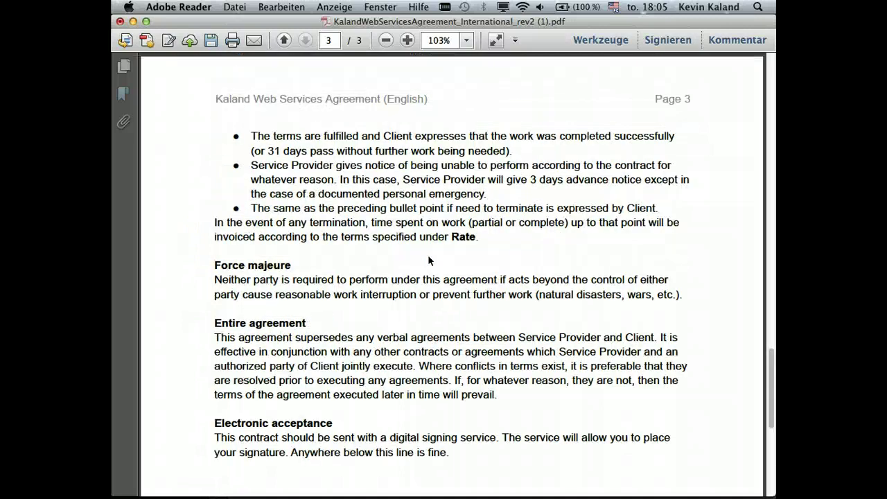
pyautogui.scroll(8, 429, 258)
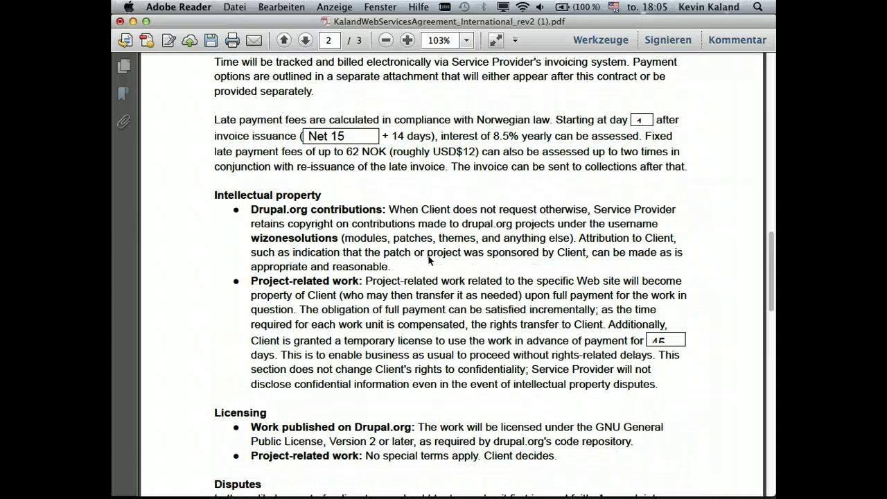
pyautogui.scroll(20, 429, 260)
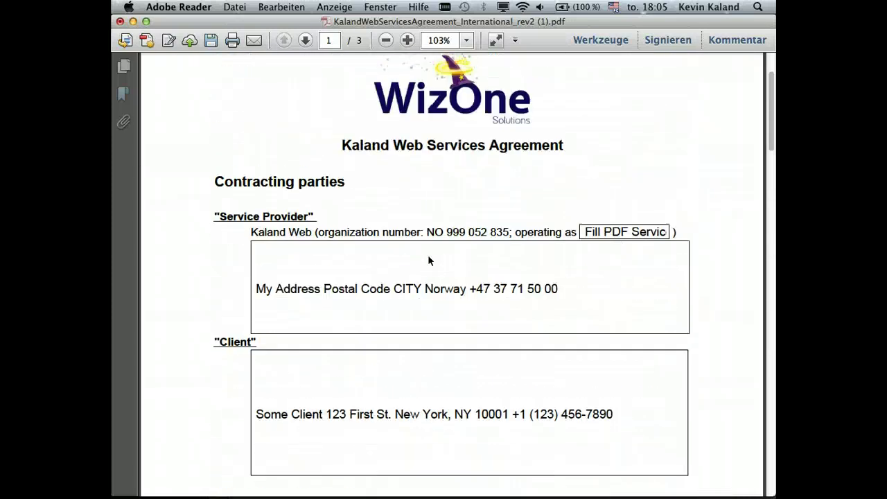
# - Switch from Adobe Reader back to Chrome with Cmd+Tab
pyautogui.press('super+Tab')
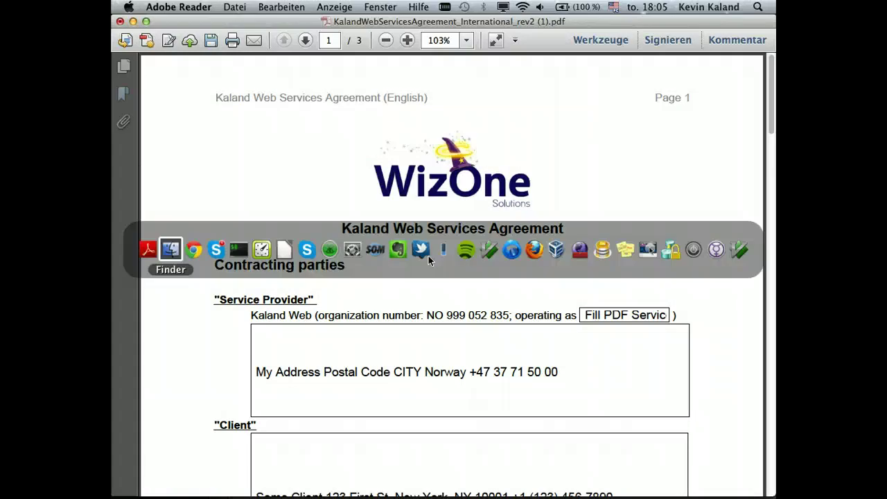
pyautogui.press('super+Tab')
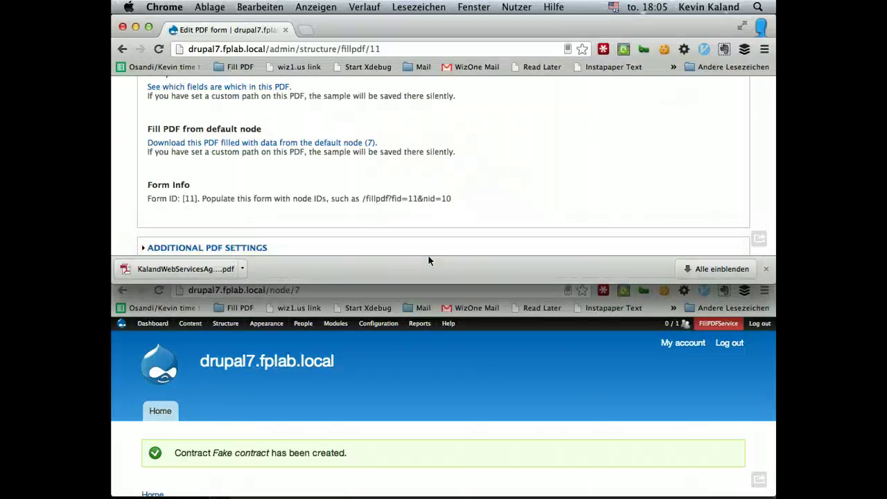